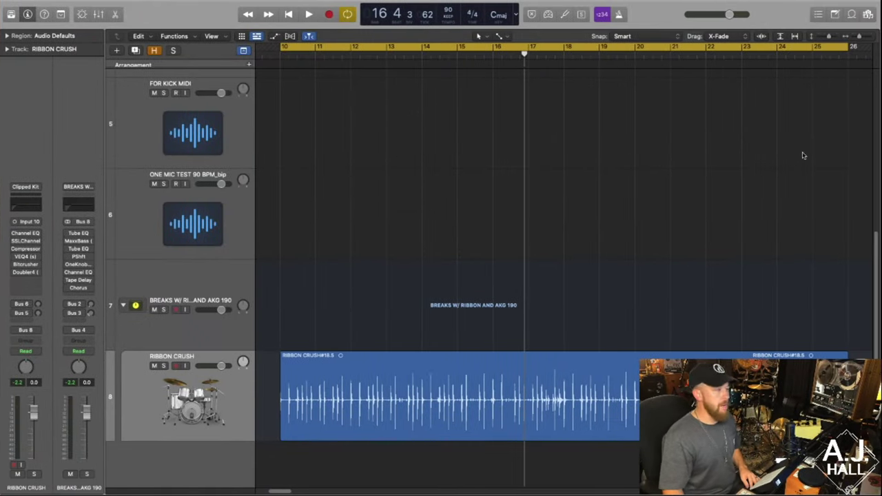
Play the drum break from bar 10, then stop playback
{"action": "left_click", "coordinate": [282, 54]}
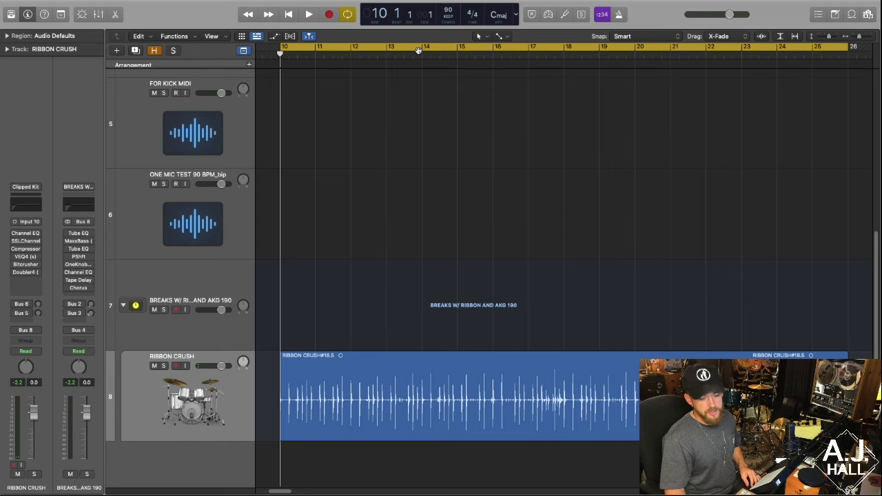
{"action": "key", "text": "space"}
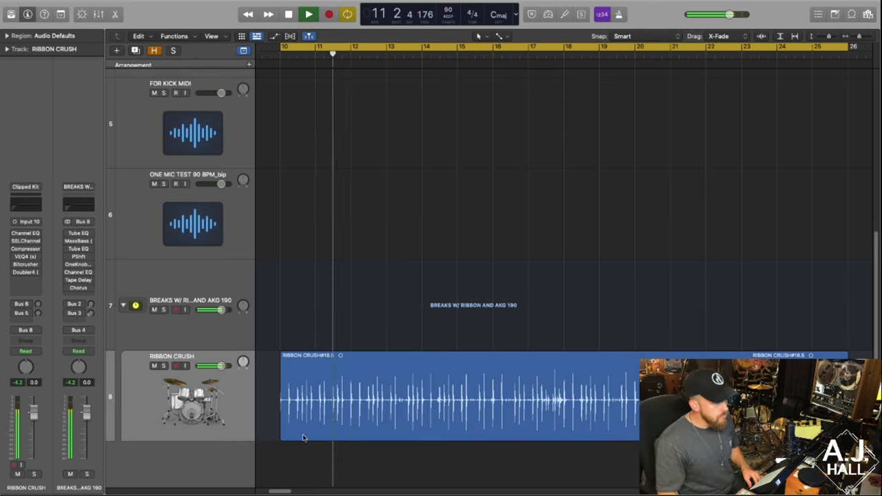
{"action": "key", "text": "space"}
Collapse the BREAKS stack, shrink all tracks to compact height, and reveal RIBBON CRUSH's effect chain
{"action": "mouse_move", "coordinate": [738, 3]}
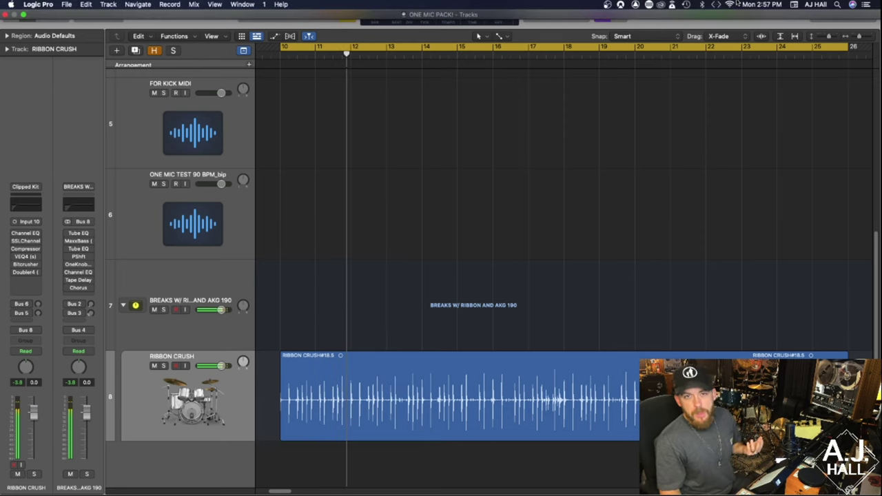
{"action": "left_click", "coordinate": [122, 305]}
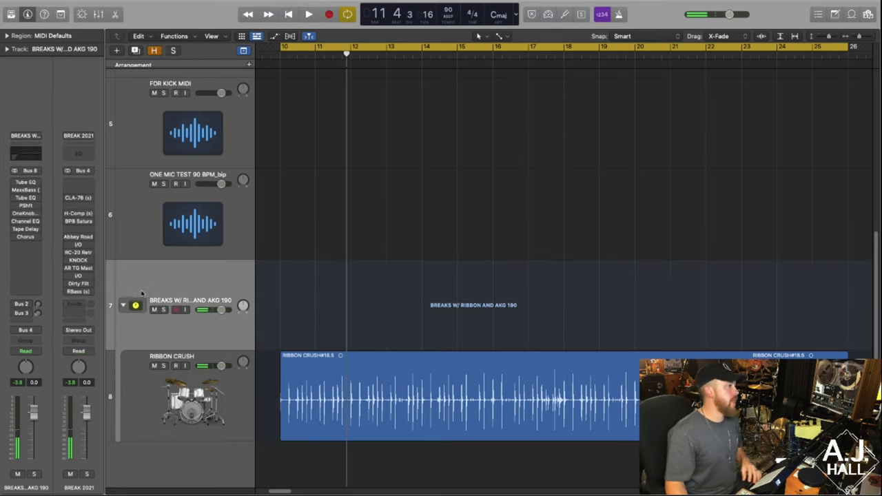
{"action": "left_click", "coordinate": [150, 283]}
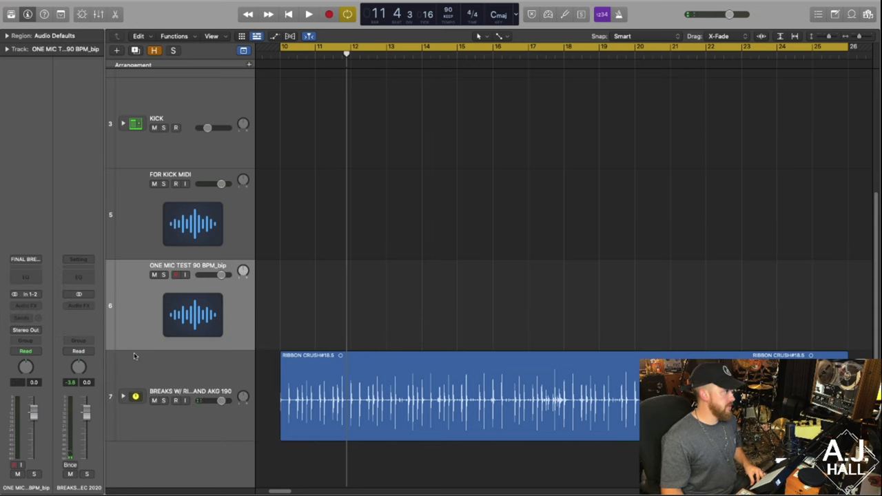
{"action": "key", "text": "z"}
{"action": "left_click", "coordinate": [123, 267]}
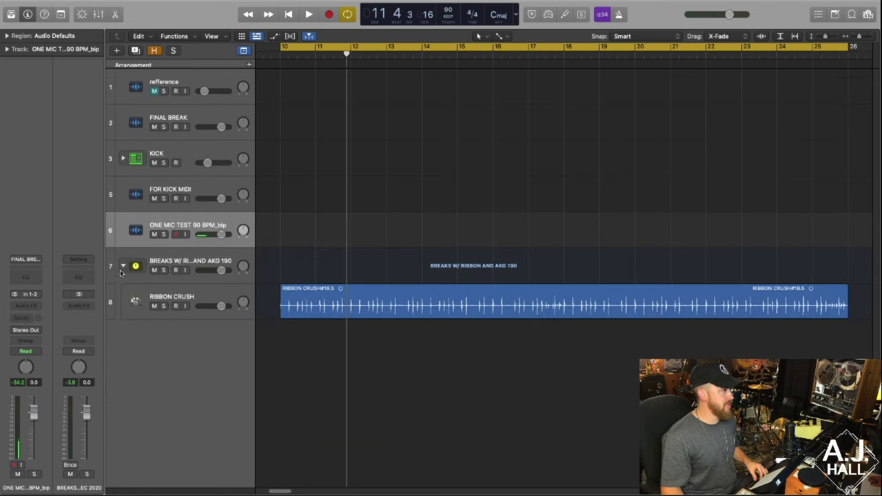
{"action": "left_click", "coordinate": [159, 292]}
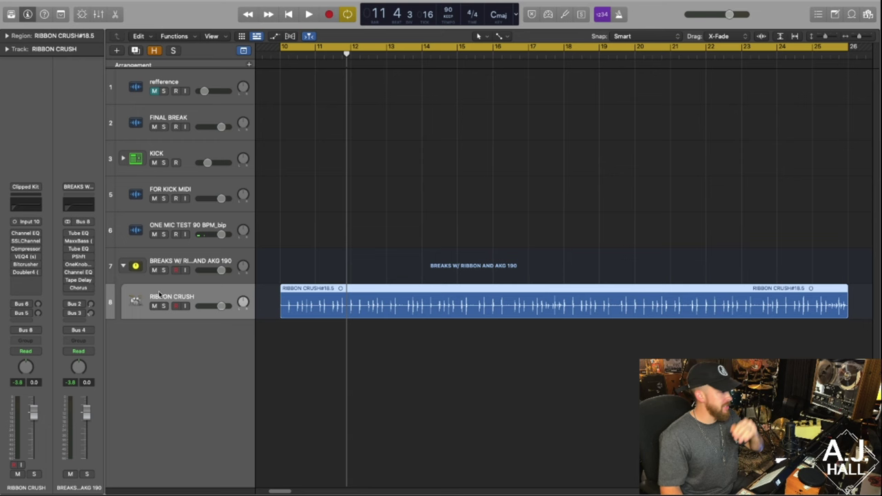
Reset RIBBON CRUSH's Channel EQ to Recall Default and raise its low cut to about 60 Hz
{"action": "left_click", "coordinate": [26, 234]}
{"action": "left_click", "coordinate": [325, 141]}
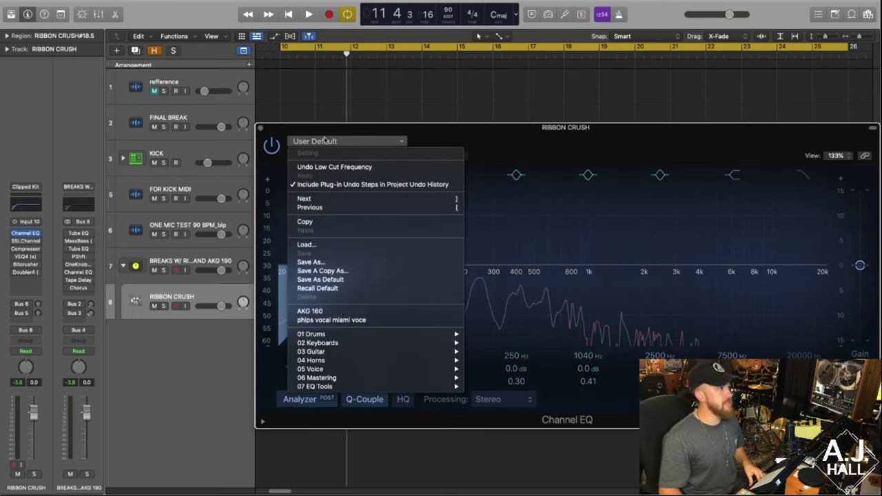
{"action": "left_click", "coordinate": [316, 288]}
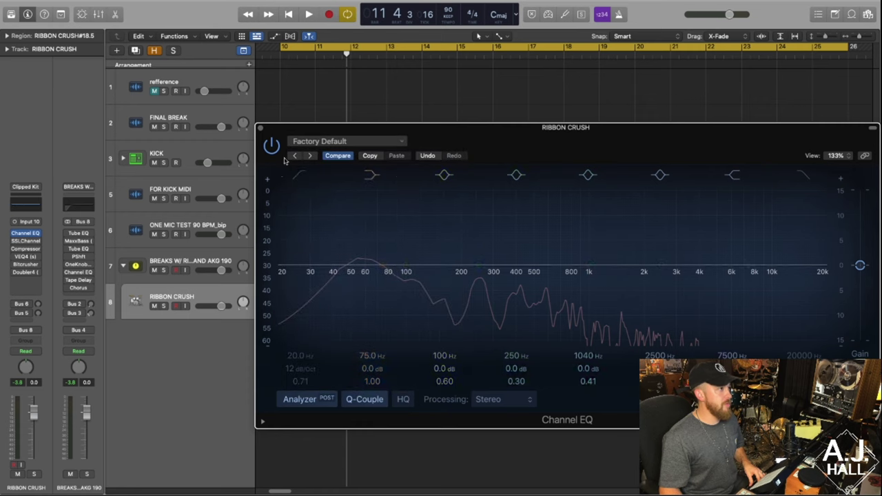
{"action": "left_click_drag", "start_coordinate": [283, 281], "coordinate": [367, 272]}
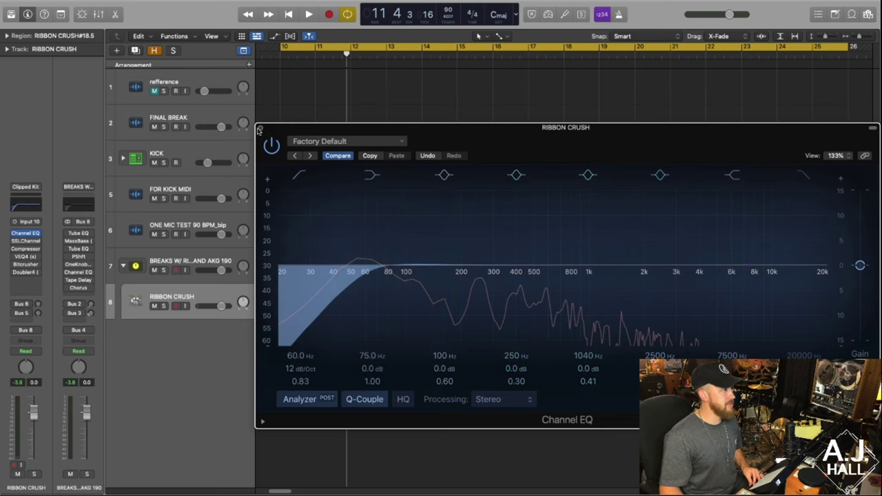
Compare the break with the Channel EQ active and bypassed, then close the EQ window
{"action": "key", "text": "space"}
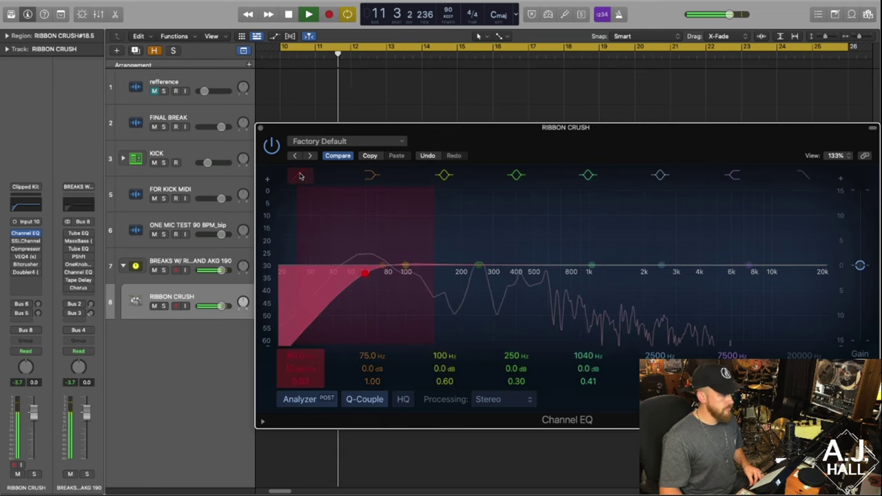
{"action": "key", "text": "space"}
{"action": "left_click", "coordinate": [269, 144]}
{"action": "key", "text": "space"}
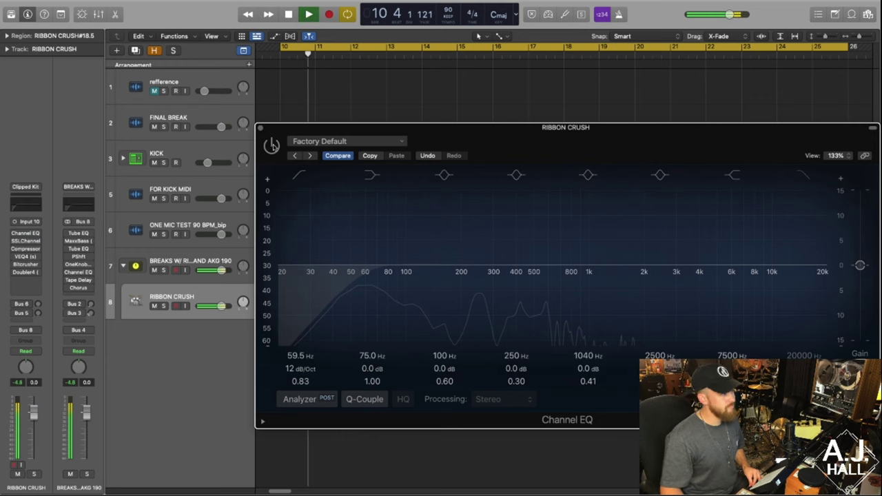
{"action": "key", "text": "space"}
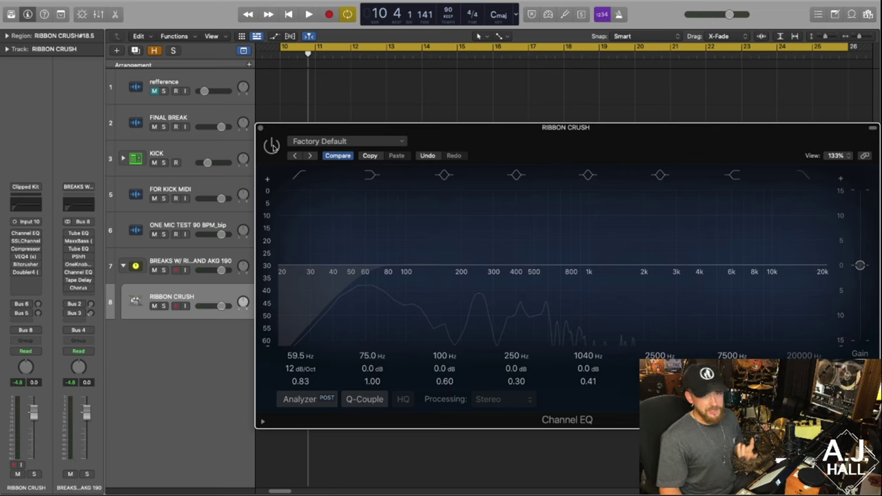
{"action": "left_click", "coordinate": [271, 145]}
{"action": "left_click", "coordinate": [260, 127]}
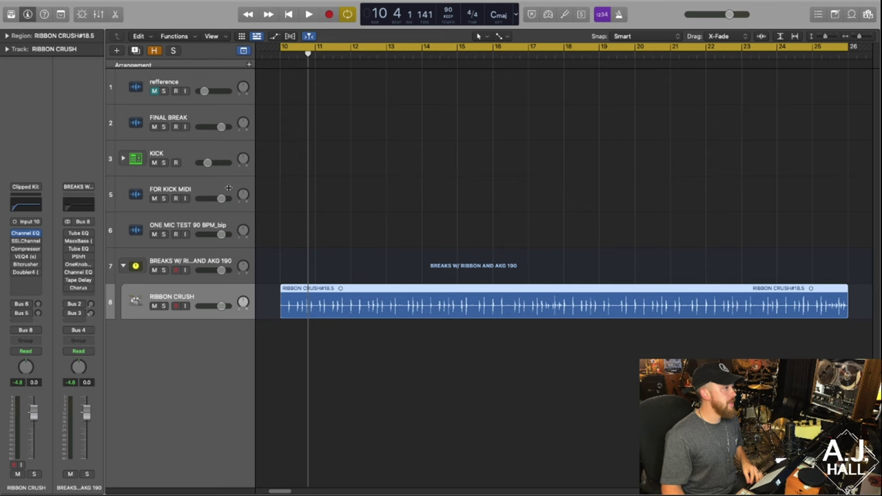
On RIBBON CRUSH's SSLChannel, set the high-mid frequency to 3.6k and adjust the low-mid band
{"action": "left_click", "coordinate": [27, 240]}
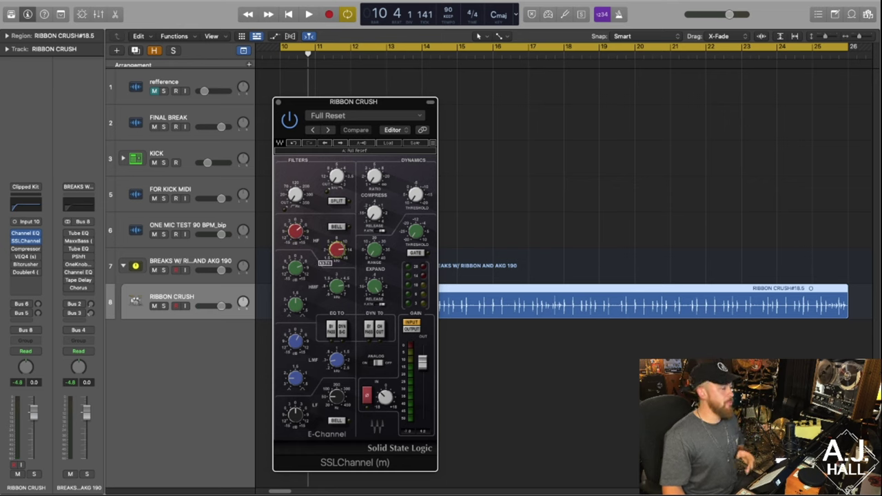
{"action": "left_click_drag", "start_coordinate": [304, 272], "coordinate": [304, 269]}
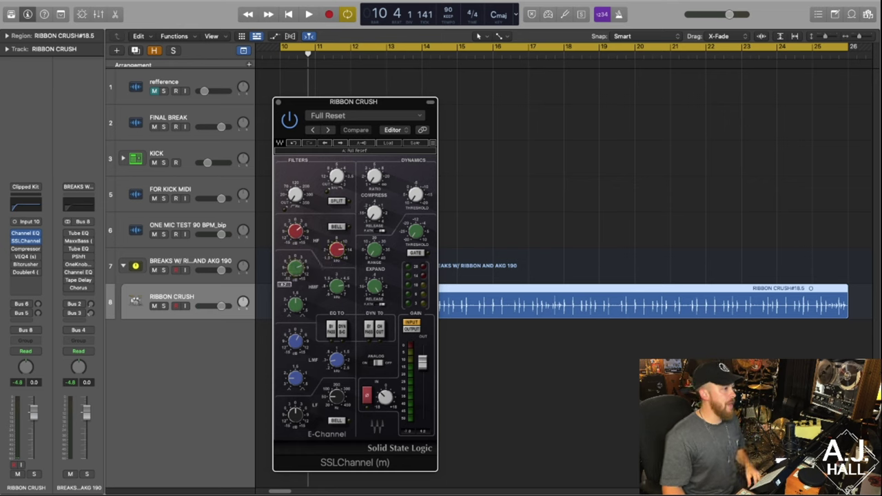
{"action": "left_click_drag", "start_coordinate": [343, 292], "coordinate": [342, 290]}
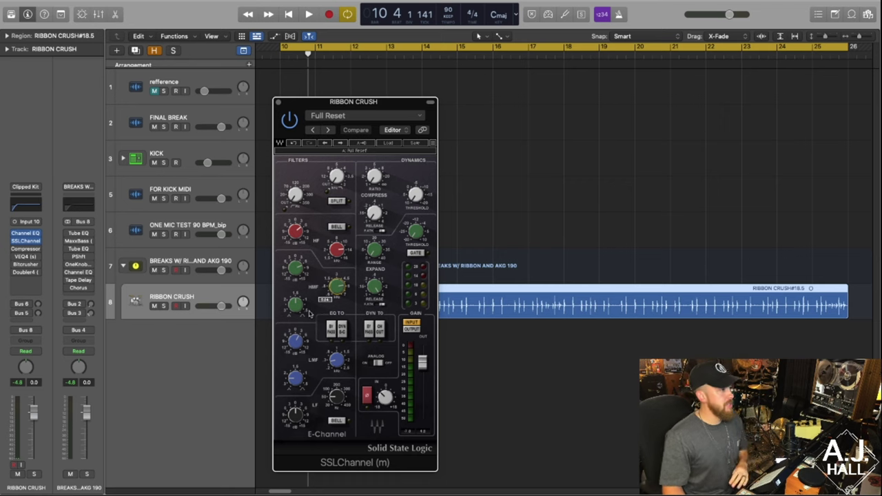
{"action": "left_click_drag", "start_coordinate": [296, 353], "coordinate": [344, 358]}
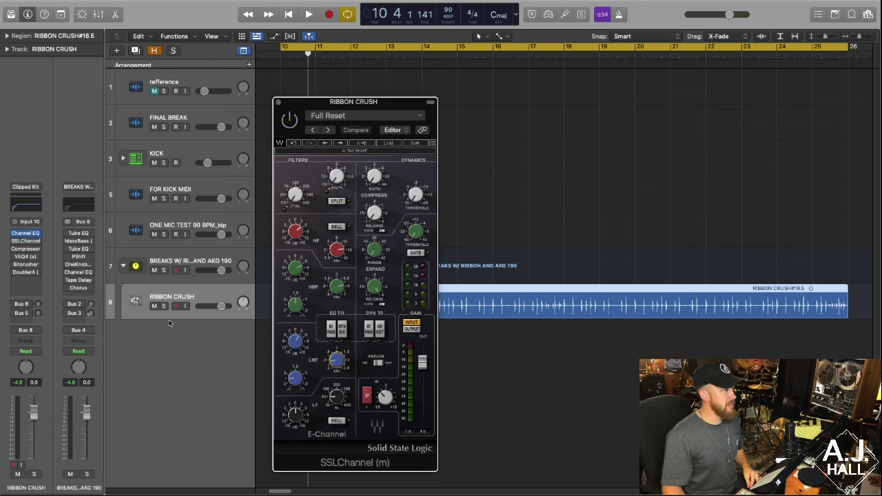
Audition the break with the SSLChannel active and bypassed, then close it and select the BREAKS stack
{"action": "key", "text": "space"}
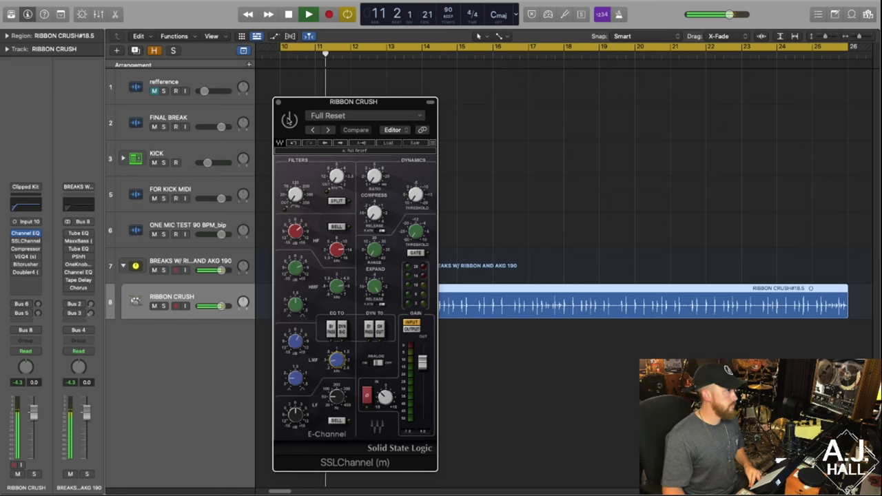
{"action": "key", "text": "space"}
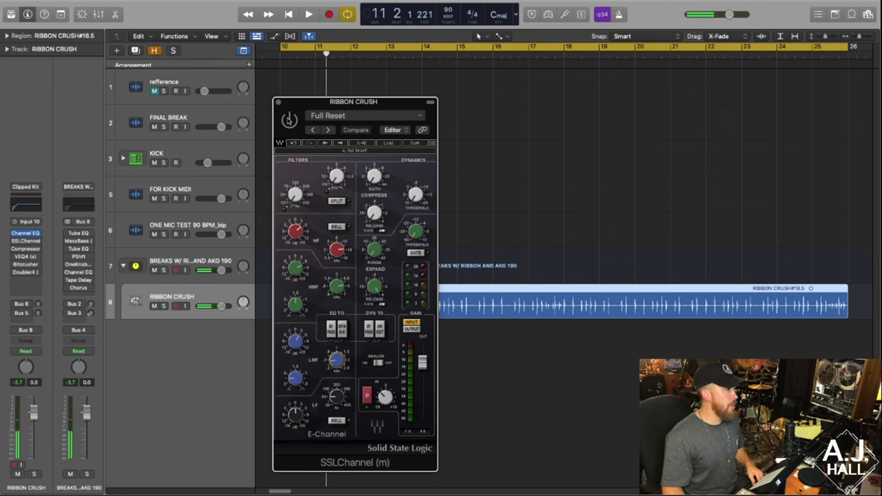
{"action": "left_click", "coordinate": [289, 120]}
{"action": "key", "text": "space"}
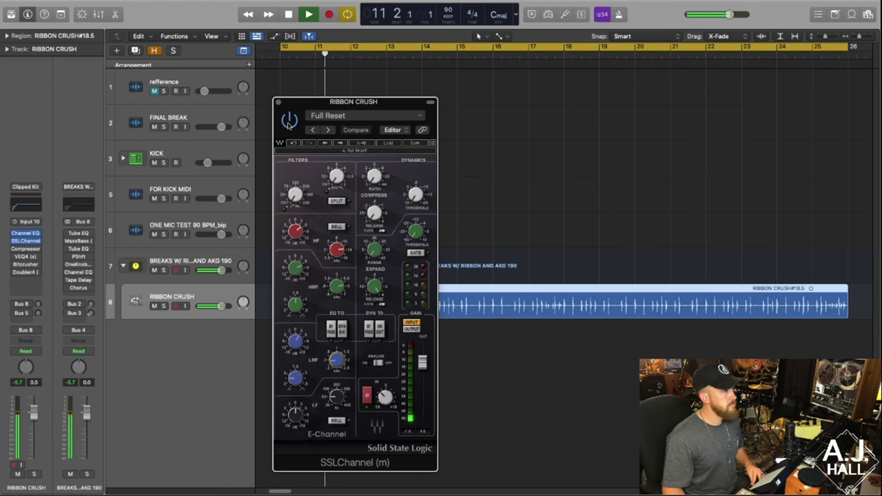
{"action": "key", "text": "space"}
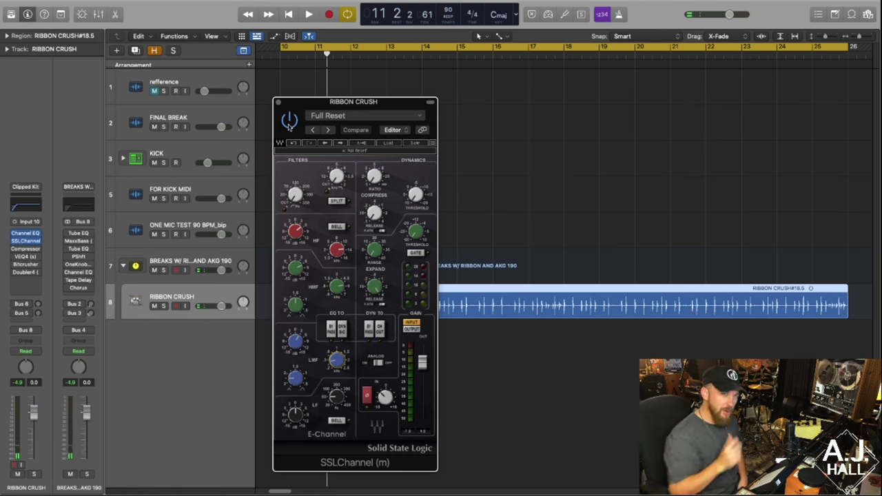
{"action": "left_click", "coordinate": [289, 120]}
{"action": "key", "text": "space"}
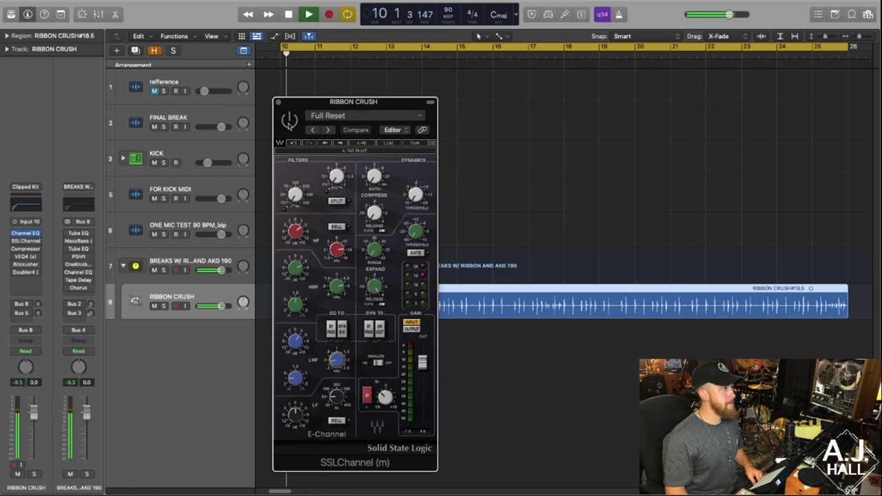
{"action": "key", "text": "space"}
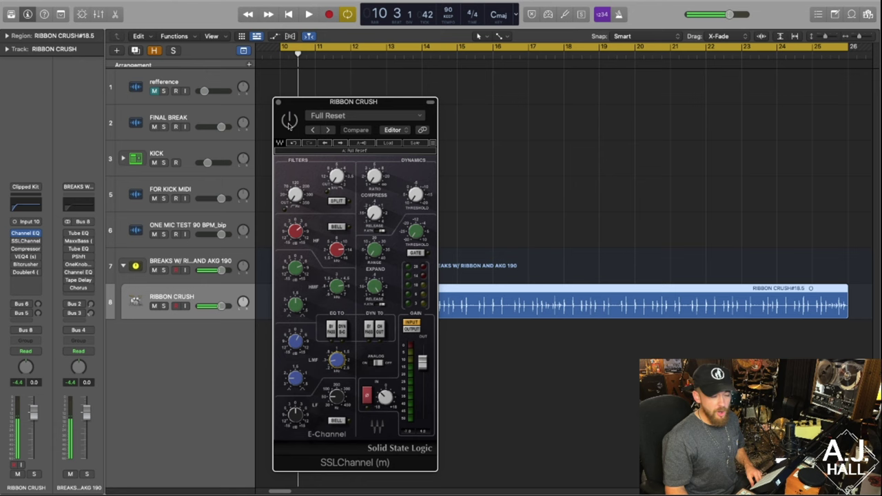
{"action": "key", "text": "space"}
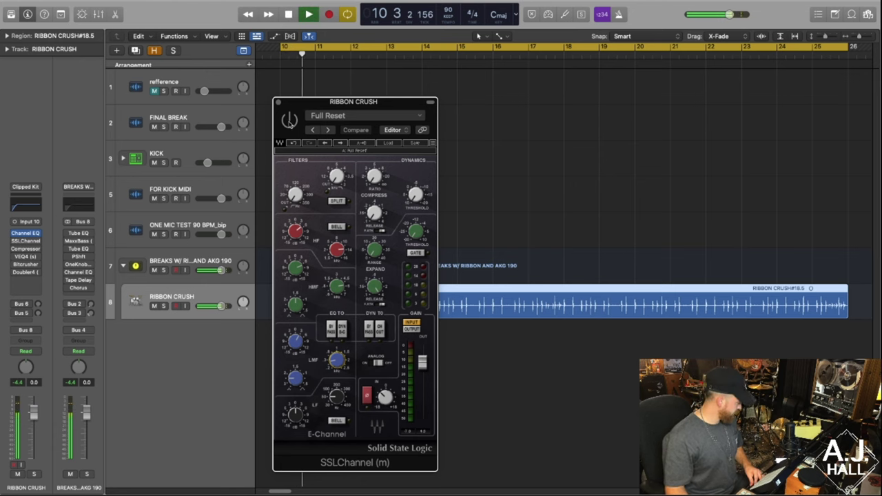
{"action": "key", "text": "space"}
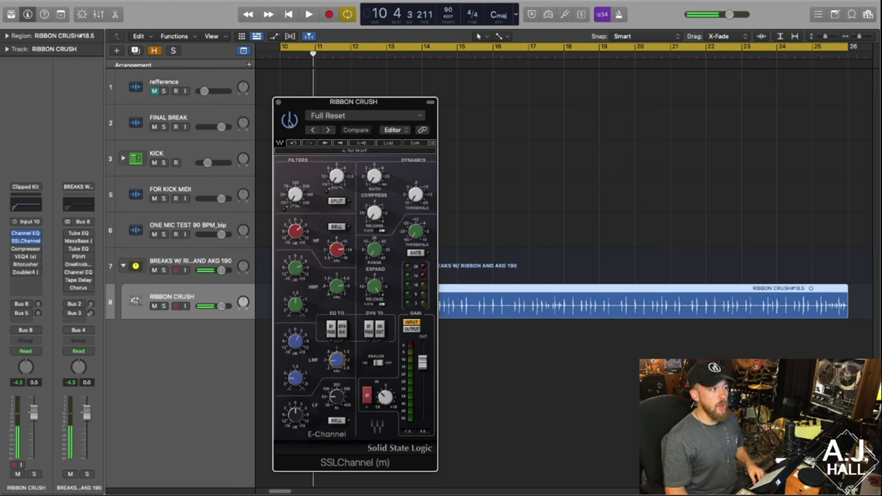
{"action": "key", "text": "space"}
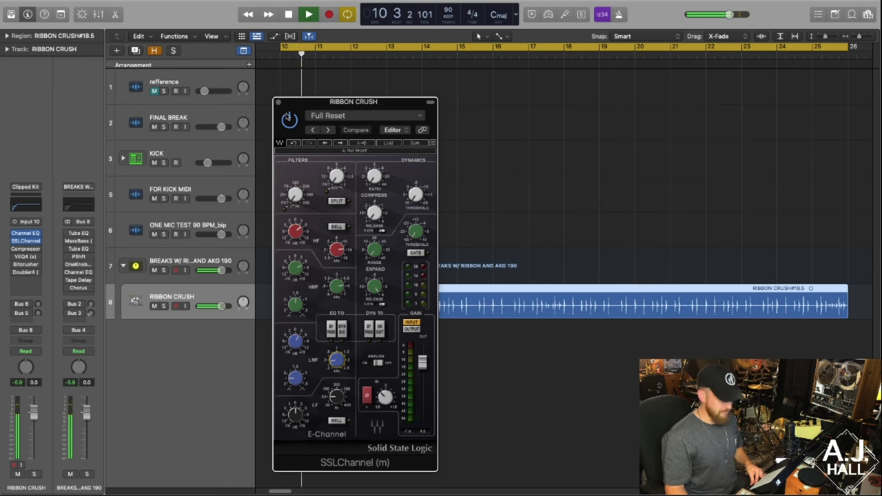
{"action": "key", "text": "space"}
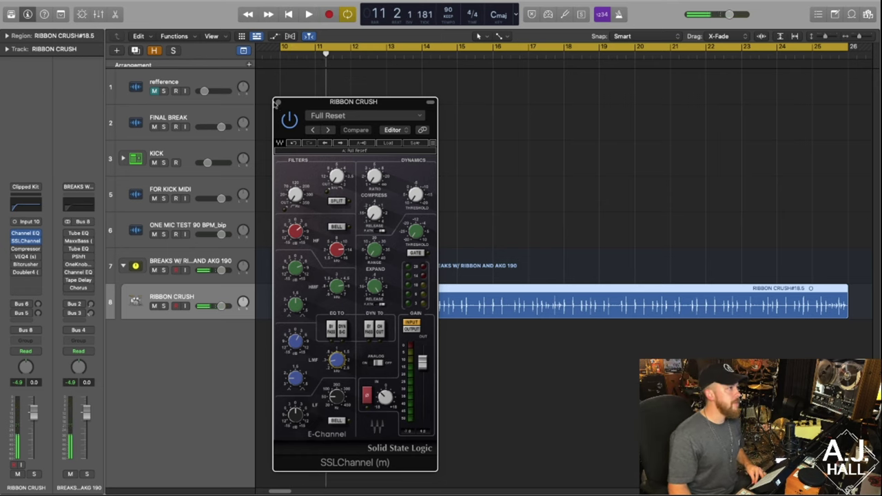
{"action": "left_click", "coordinate": [277, 102]}
{"action": "left_click", "coordinate": [166, 259]}
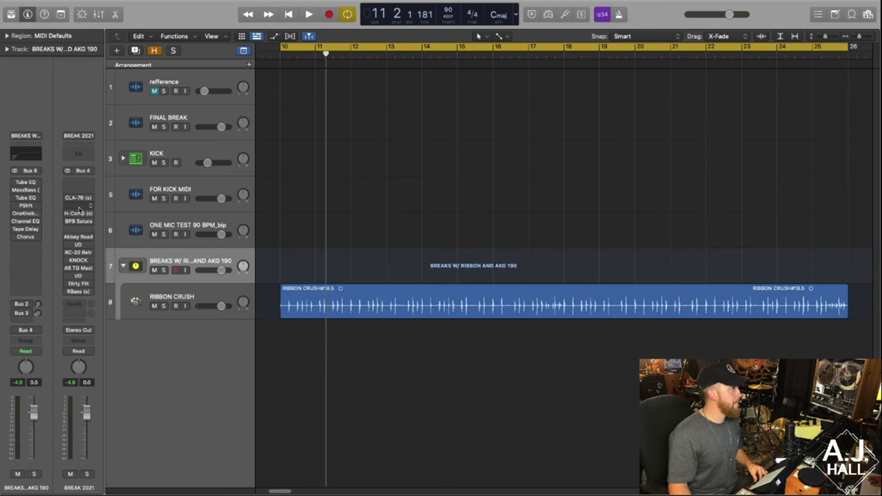
Audition the break through the BREAK 2021 bus's CLA-76 compressor, then close its window
{"action": "mouse_move", "coordinate": [69, 199]}
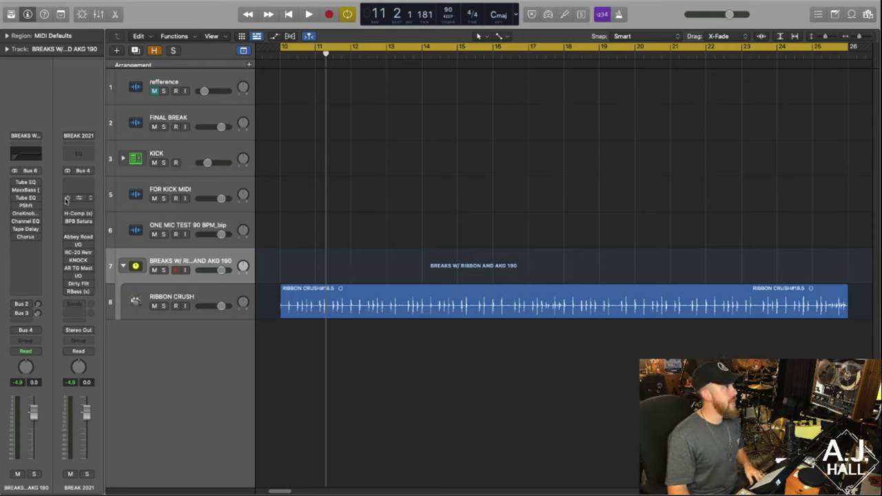
{"action": "left_click", "coordinate": [76, 199]}
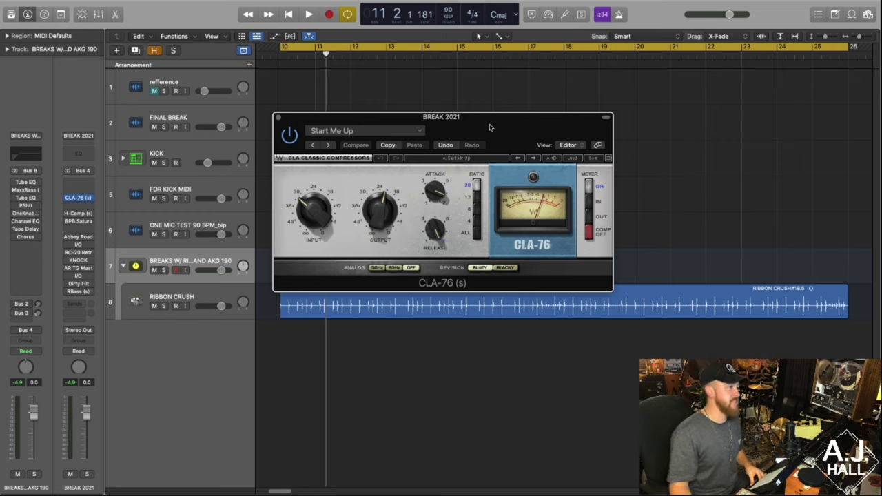
{"action": "key", "text": "space"}
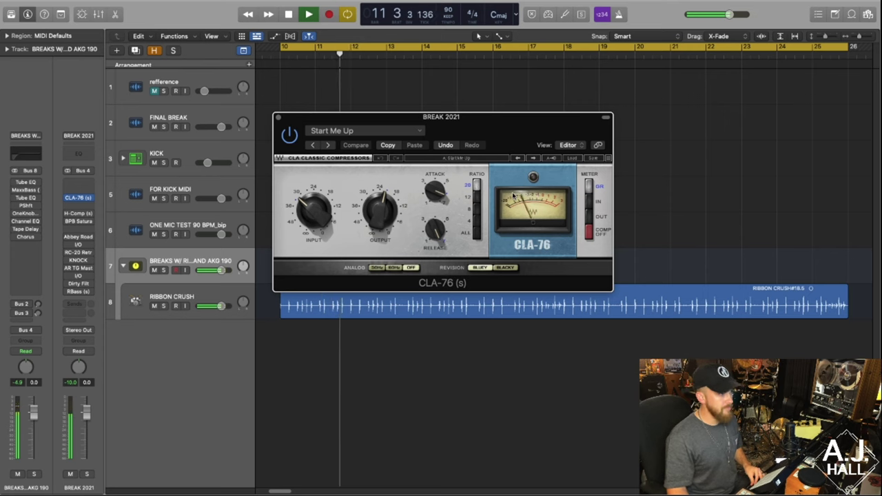
{"action": "key", "text": "space"}
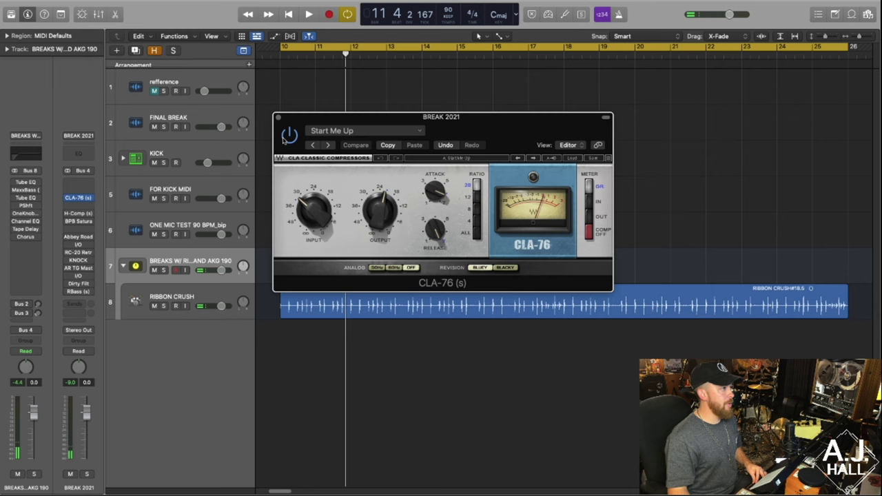
{"action": "key", "text": "space"}
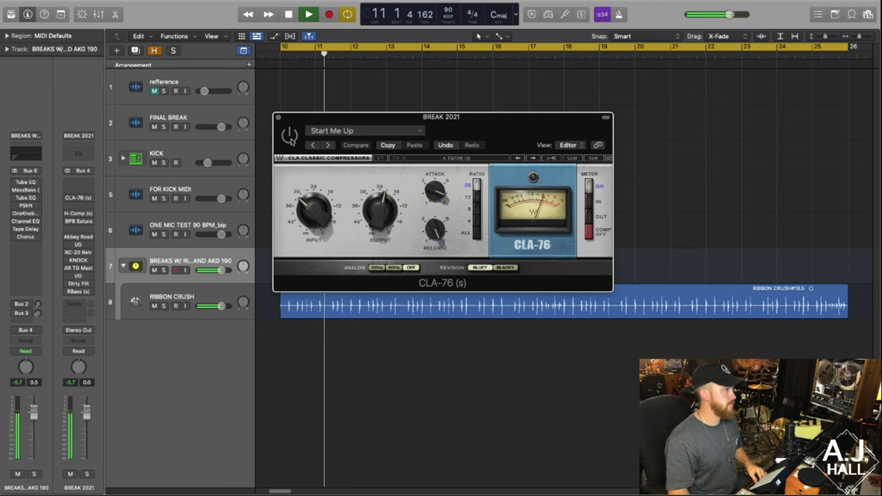
{"action": "key", "text": "space"}
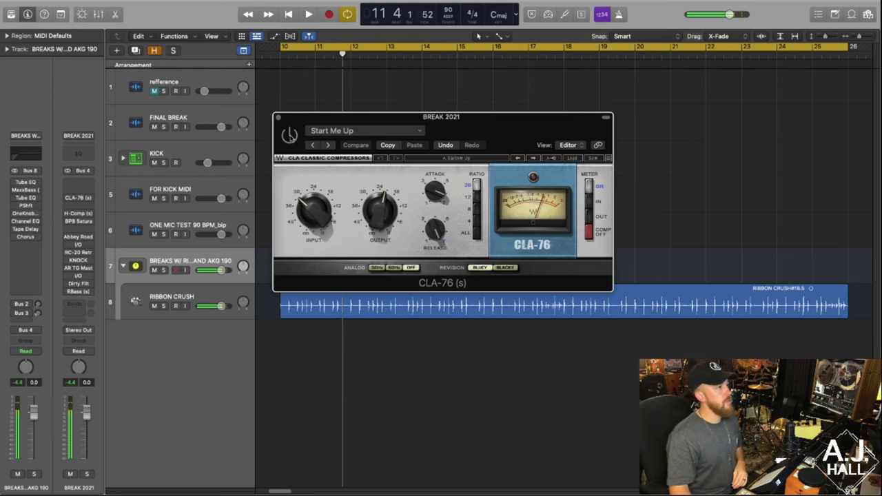
{"action": "key", "text": "space"}
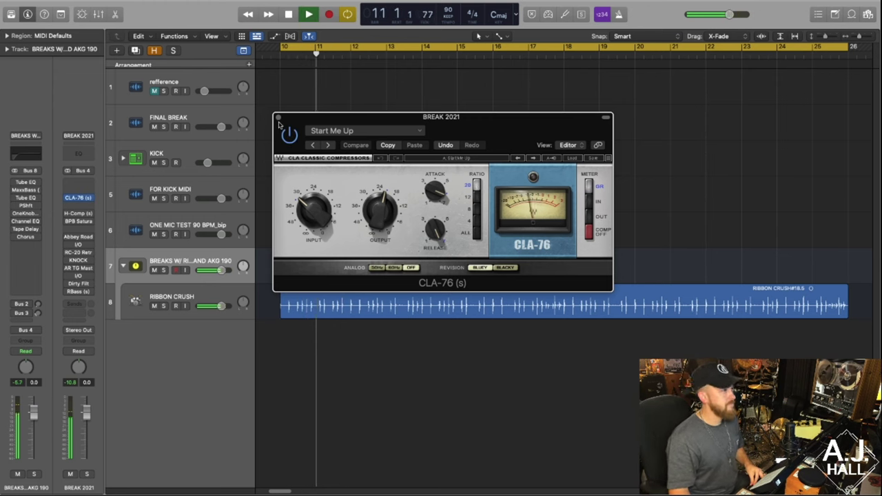
{"action": "key", "text": "space"}
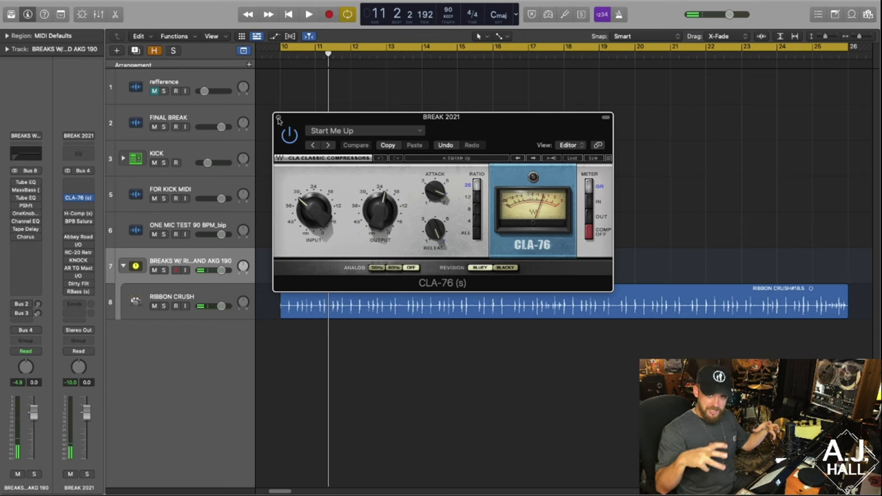
{"action": "left_click", "coordinate": [279, 119]}
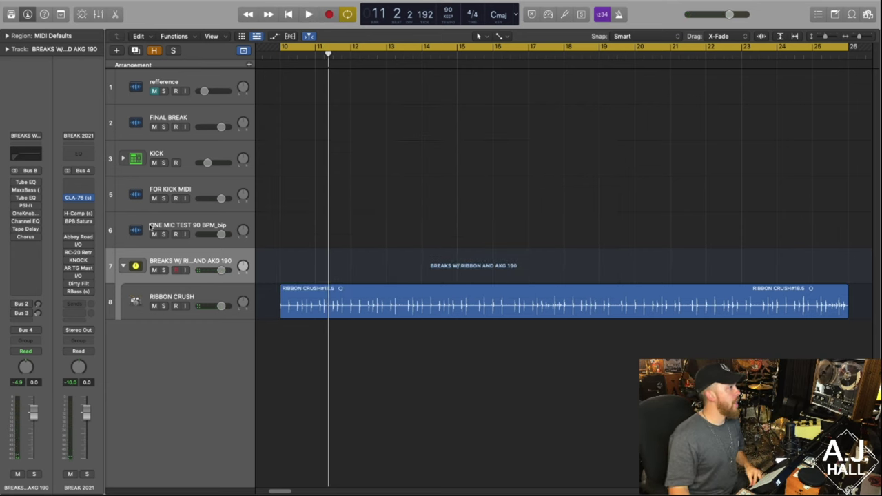
Zero the BREAK 2021 BPB Saturator's Tube and Tape, then play the dry break
{"action": "left_click", "coordinate": [78, 221]}
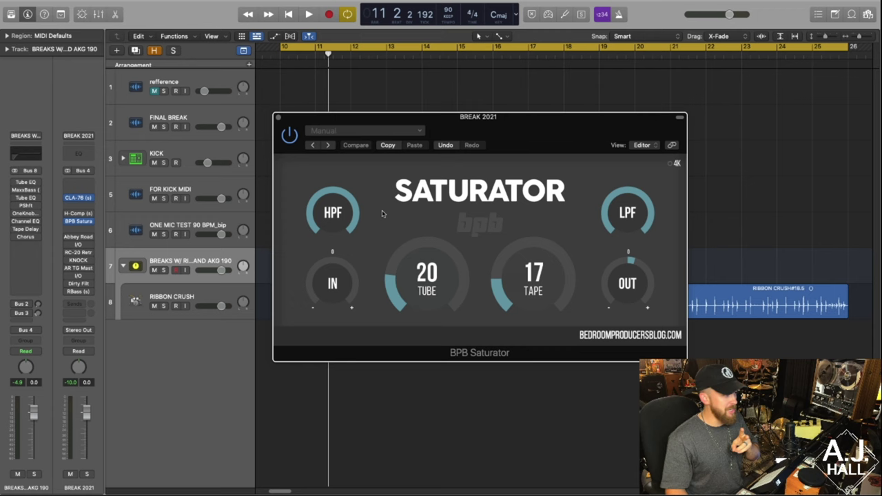
{"action": "left_click", "coordinate": [428, 274], "text": "alt"}
{"action": "left_click", "coordinate": [527, 293], "text": "alt"}
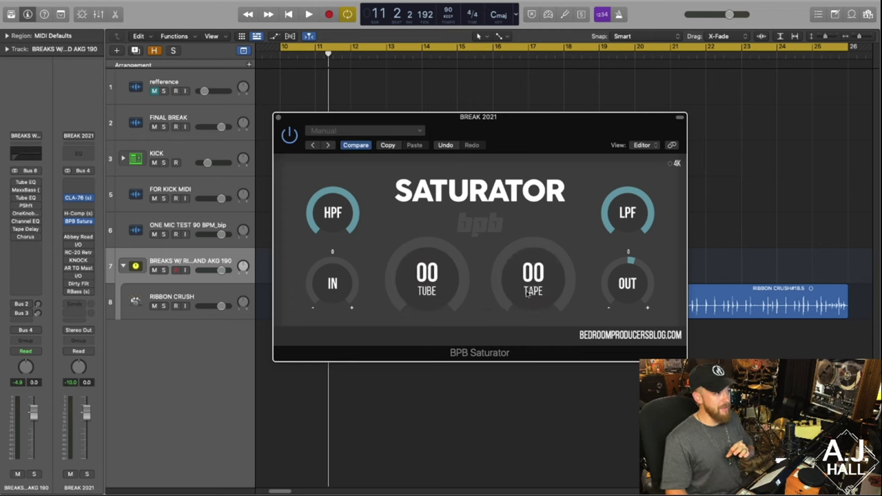
{"action": "key", "text": "space"}
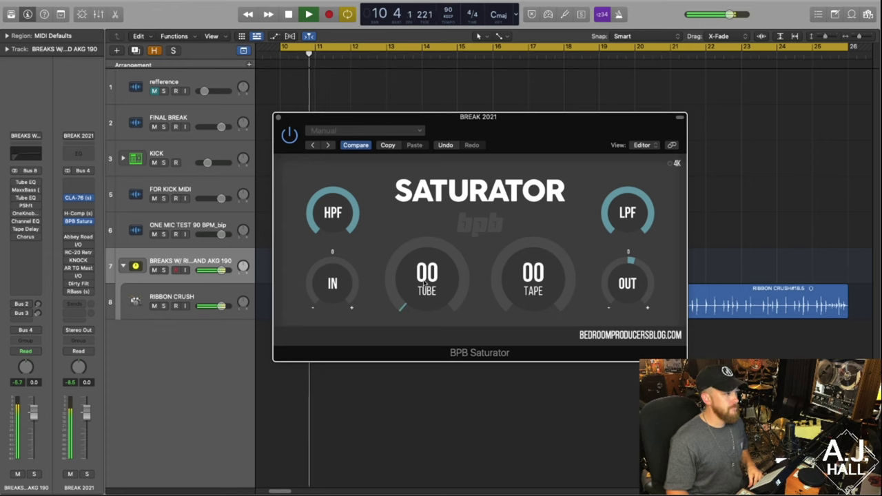
Raise Tube to 20 and Tape to 17, comparing against the zeroed and bypassed sound
{"action": "left_click_drag", "start_coordinate": [426, 288], "coordinate": [423, 260]}
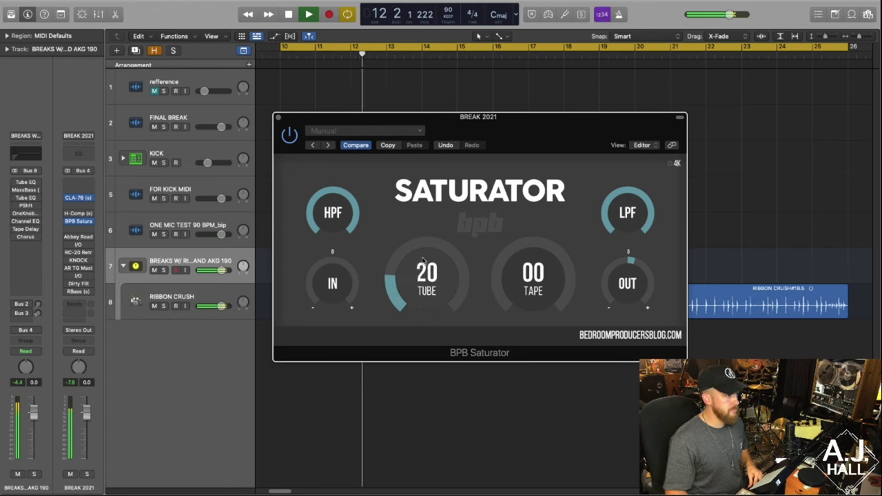
{"action": "left_click_drag", "start_coordinate": [533, 290], "coordinate": [520, 268]}
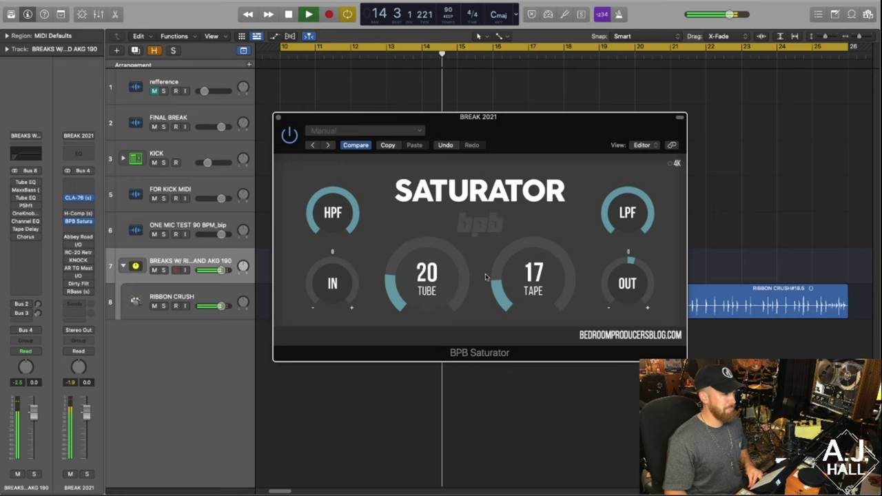
{"action": "key", "text": "space"}
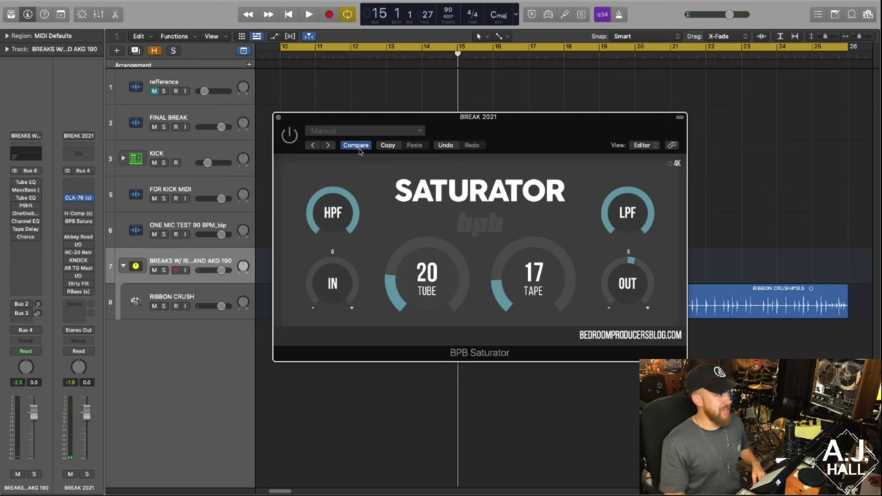
{"action": "key", "text": "space"}
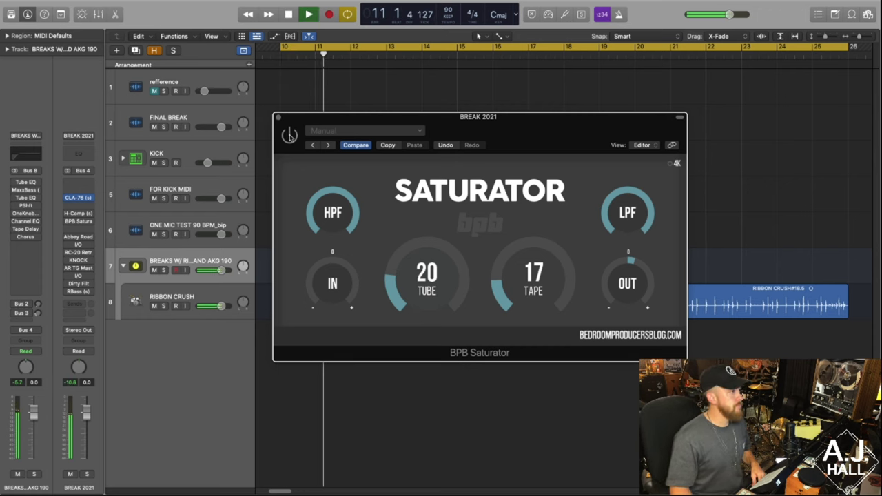
{"action": "key", "text": "space"}
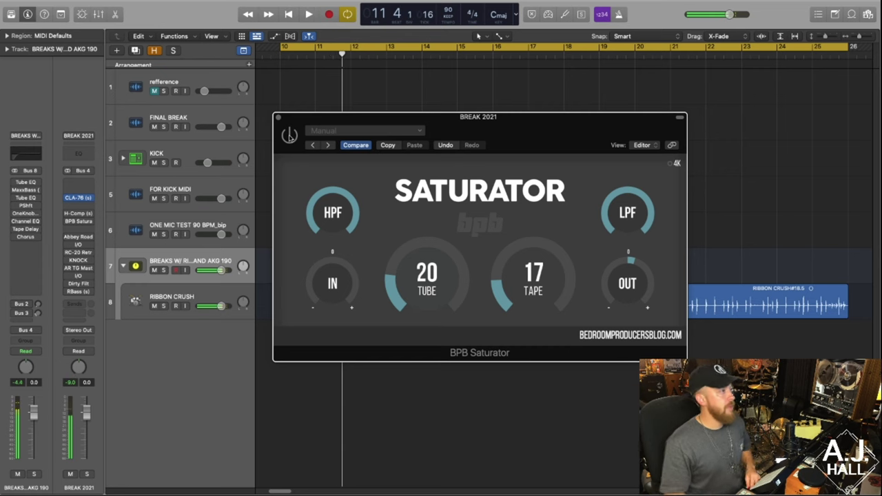
{"action": "key", "text": "space"}
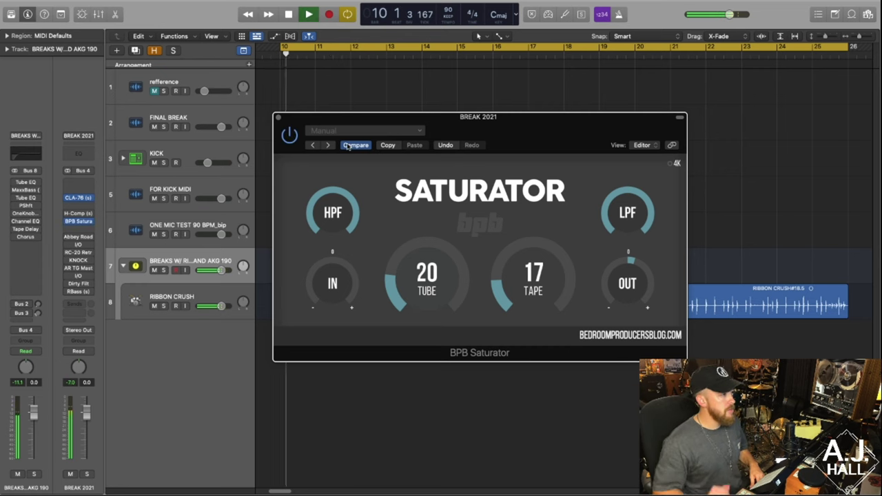
{"action": "left_click", "coordinate": [354, 145]}
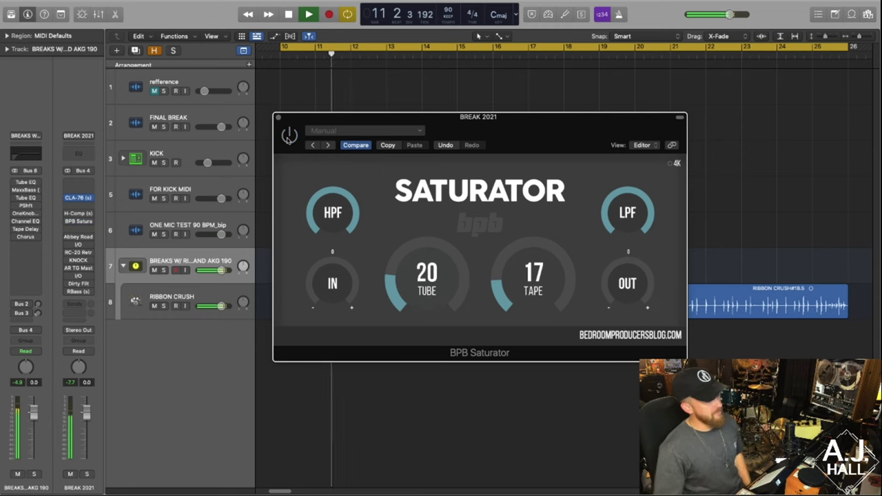
{"action": "left_click", "coordinate": [288, 137]}
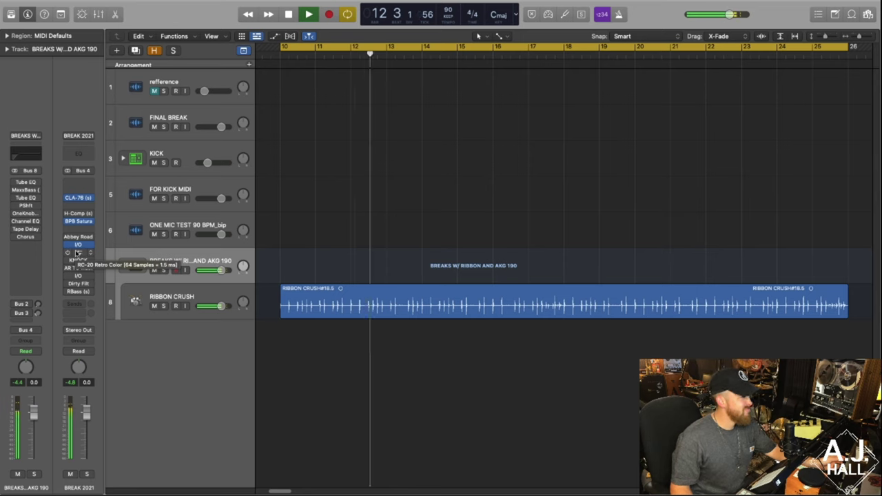
Play the processed break again from bar 10, stopping near bar 15
{"action": "key", "text": "space"}
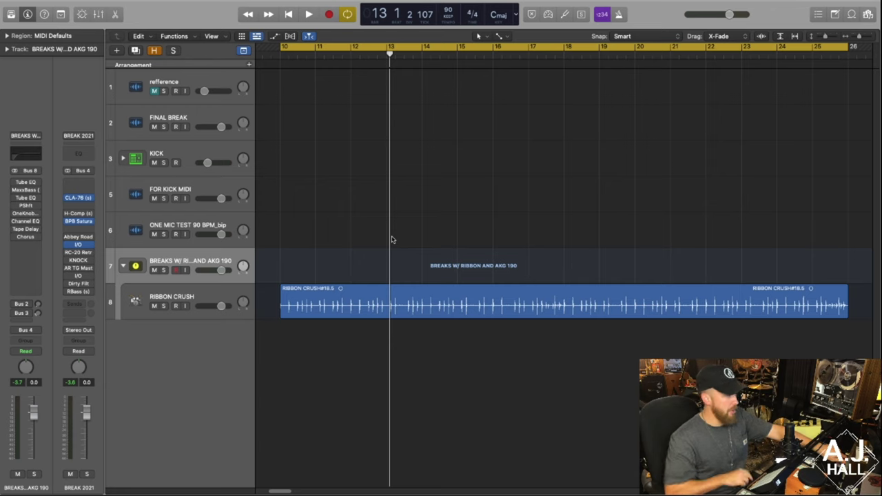
{"action": "key", "text": "space"}
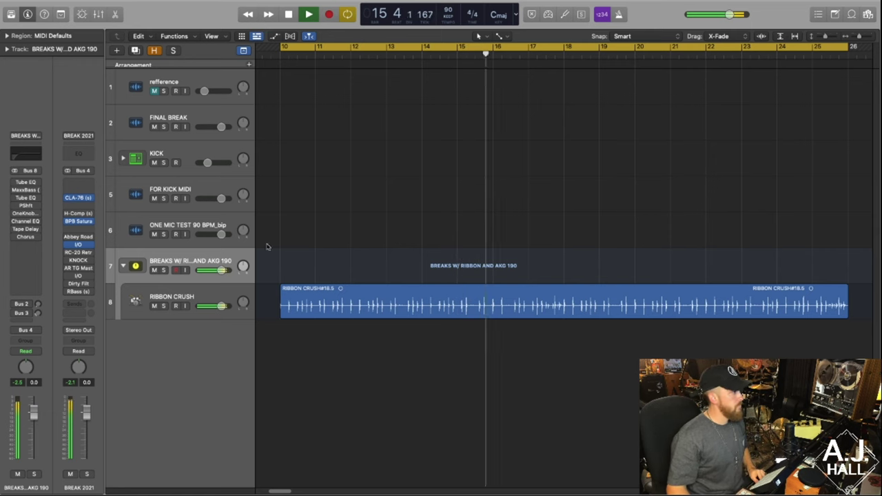
{"action": "key", "text": "space"}
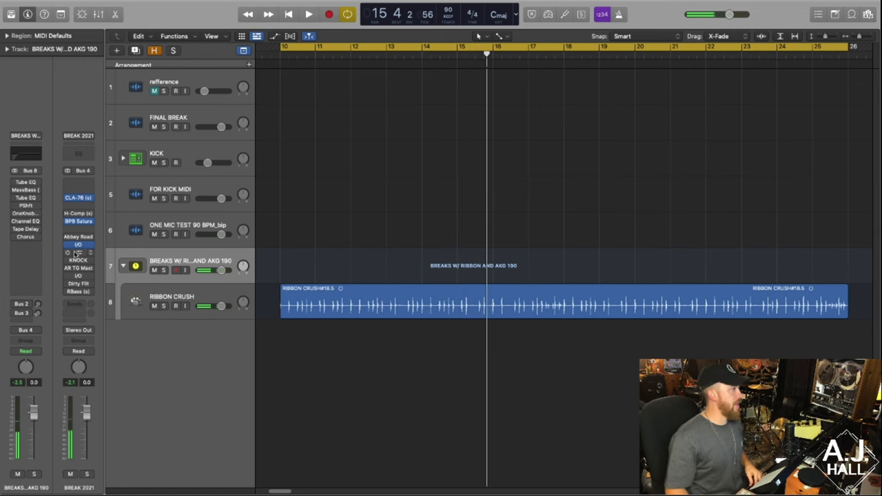
{"action": "left_click", "coordinate": [81, 252]}
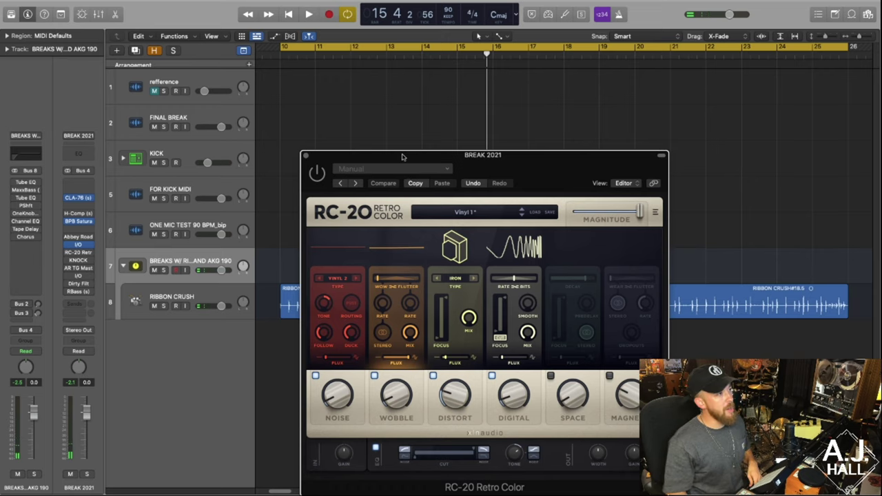
{"action": "left_click_drag", "start_coordinate": [403, 155], "coordinate": [382, 31]}
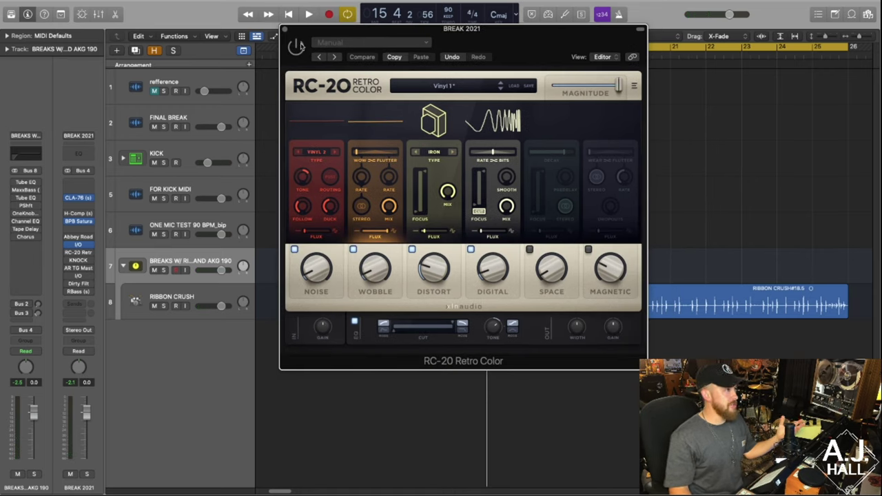
{"action": "left_click", "coordinate": [435, 270]}
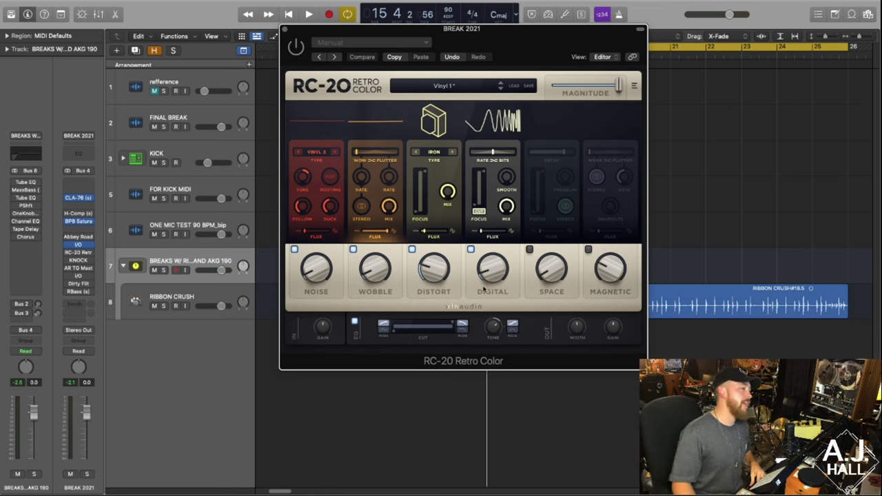
{"action": "left_click", "coordinate": [497, 271]}
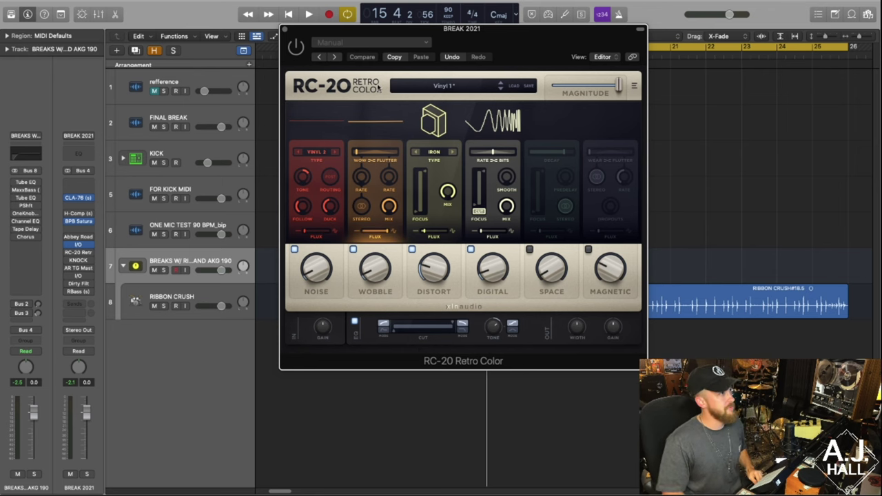
{"action": "key", "text": "space"}
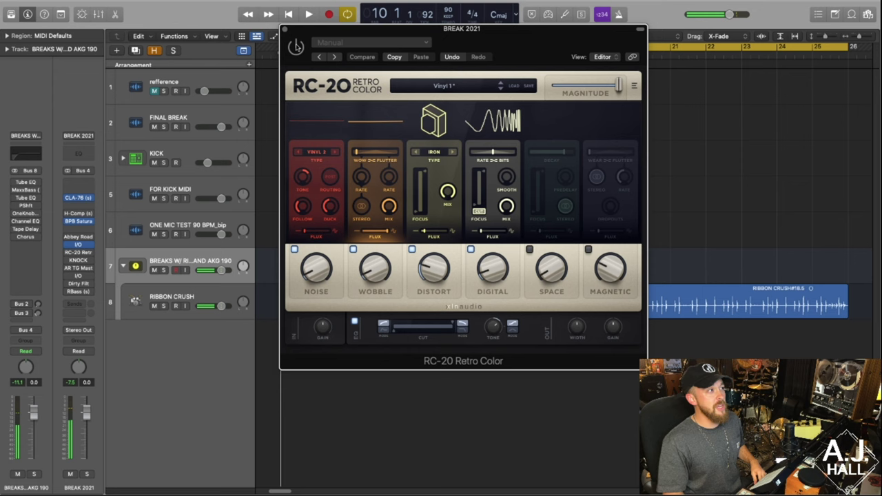
{"action": "key", "text": "space"}
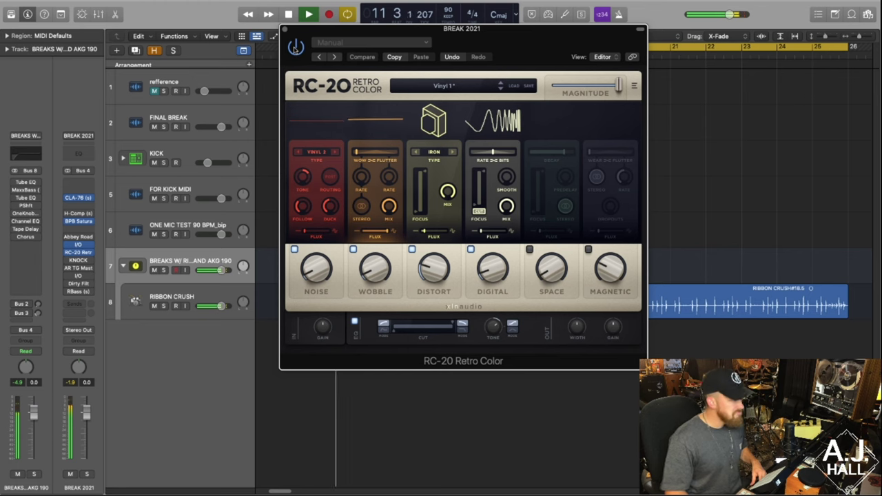
{"action": "key", "text": "space"}
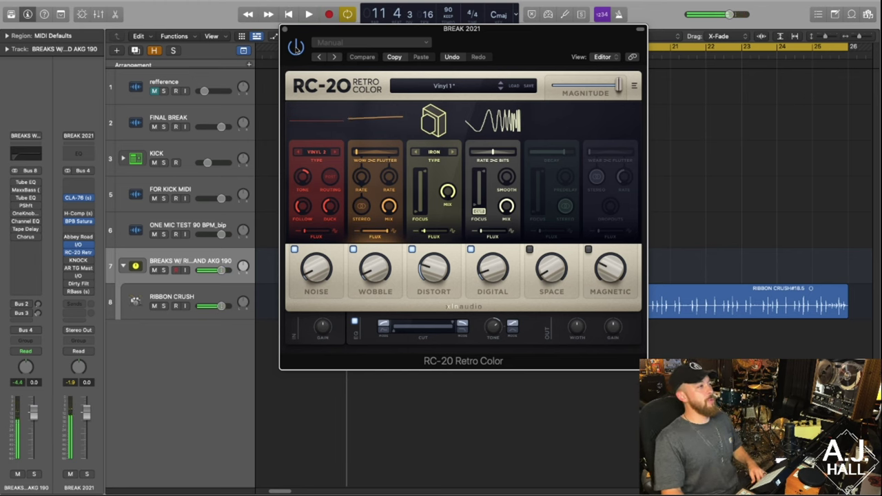
{"action": "key", "text": "space"}
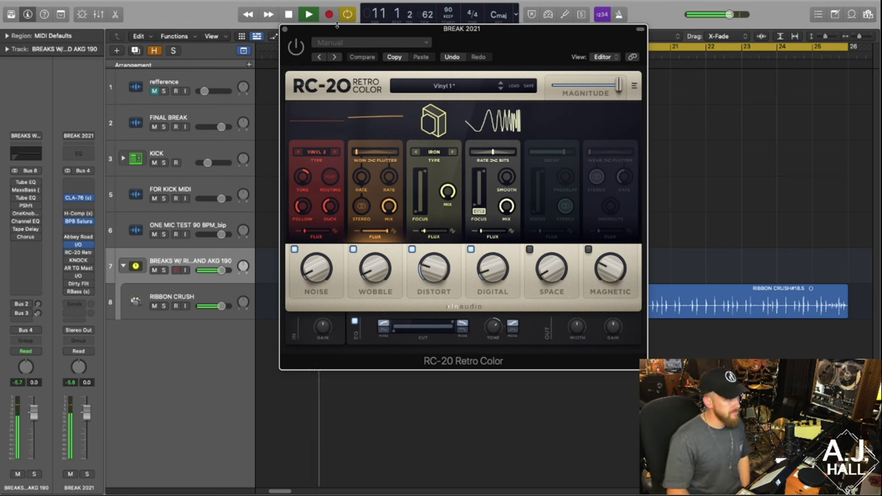
{"action": "left_click_drag", "start_coordinate": [322, 47], "coordinate": [242, 83]}
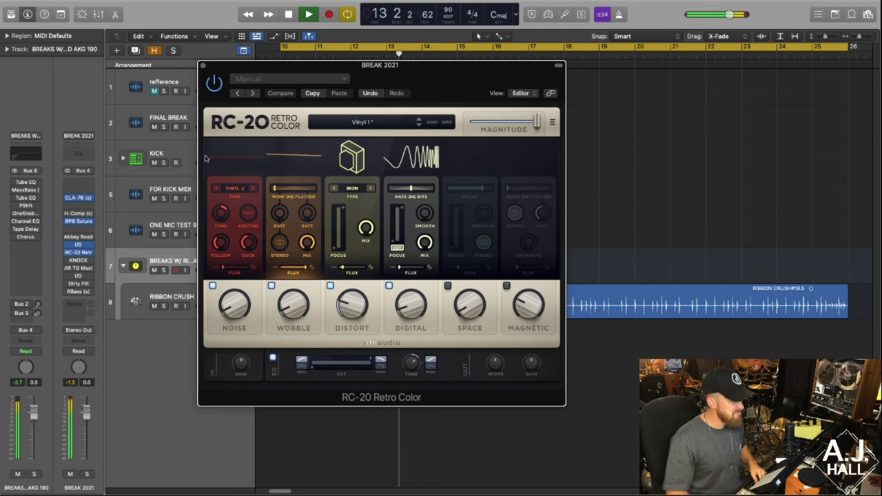
{"action": "key", "text": "space"}
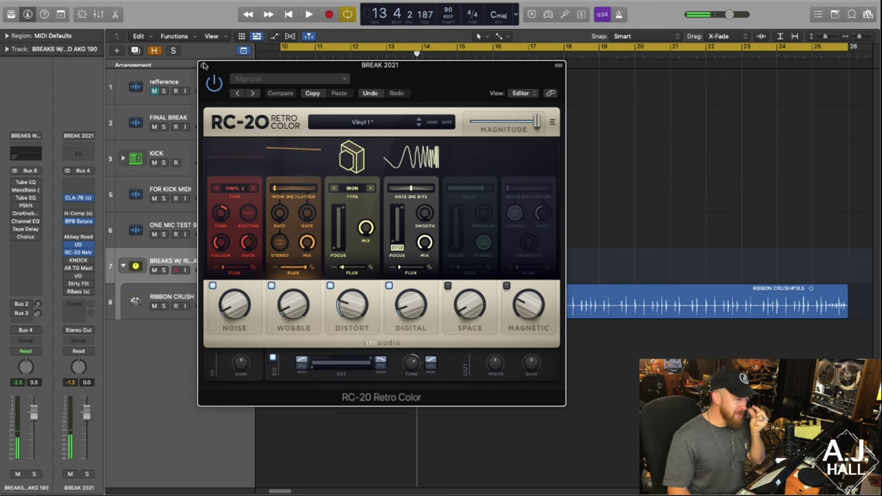
{"action": "left_click", "coordinate": [204, 66]}
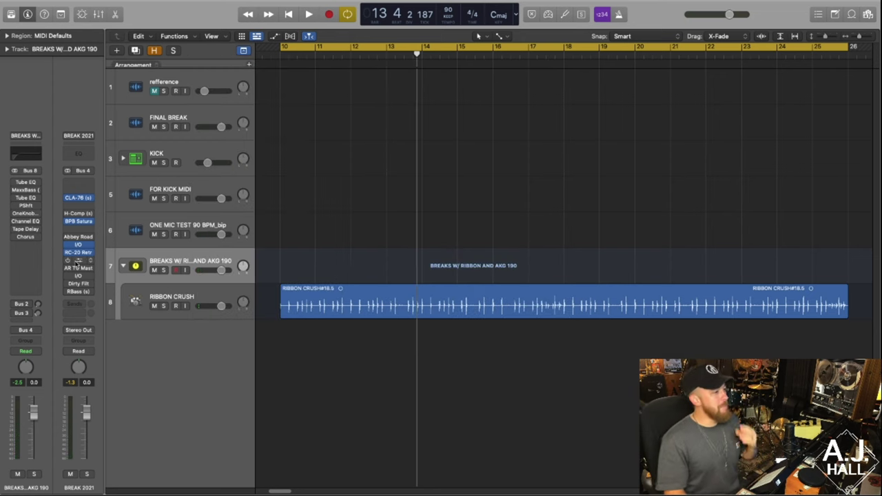
Open KNOCK on BREAK 2021, switch between Vintage and Clean, and audition the break
{"action": "left_click", "coordinate": [78, 261]}
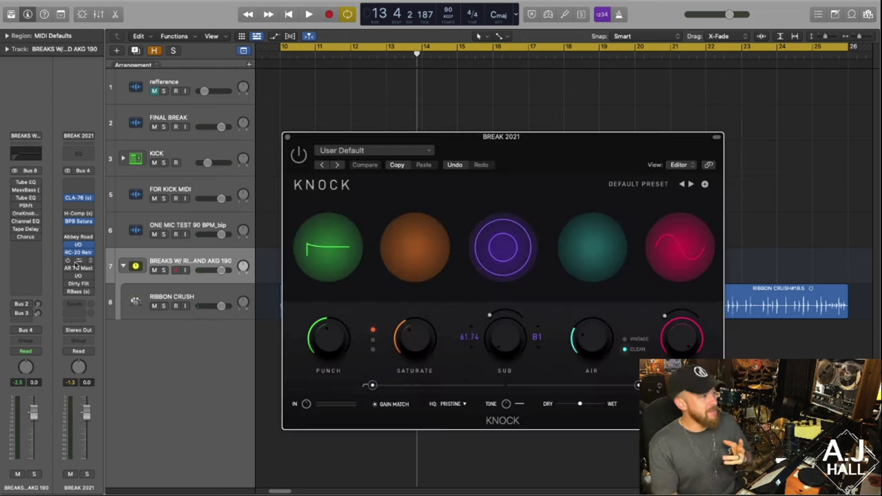
{"action": "left_click", "coordinate": [625, 339]}
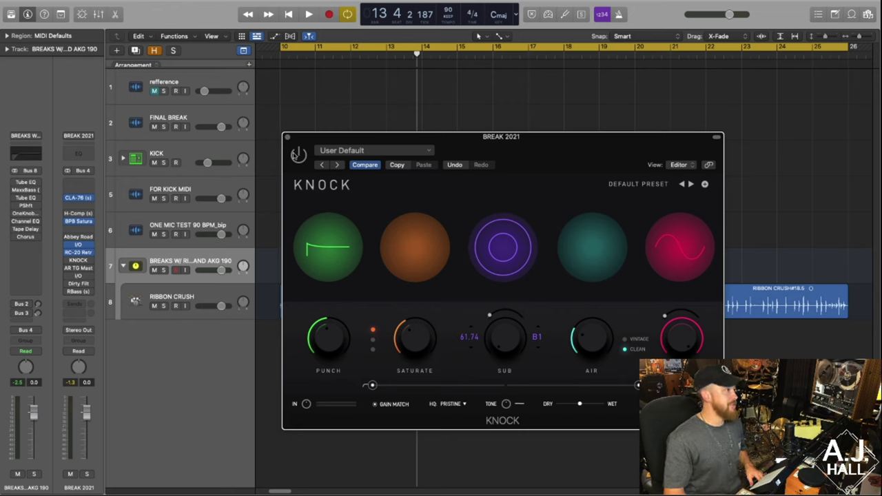
{"action": "key", "text": "space"}
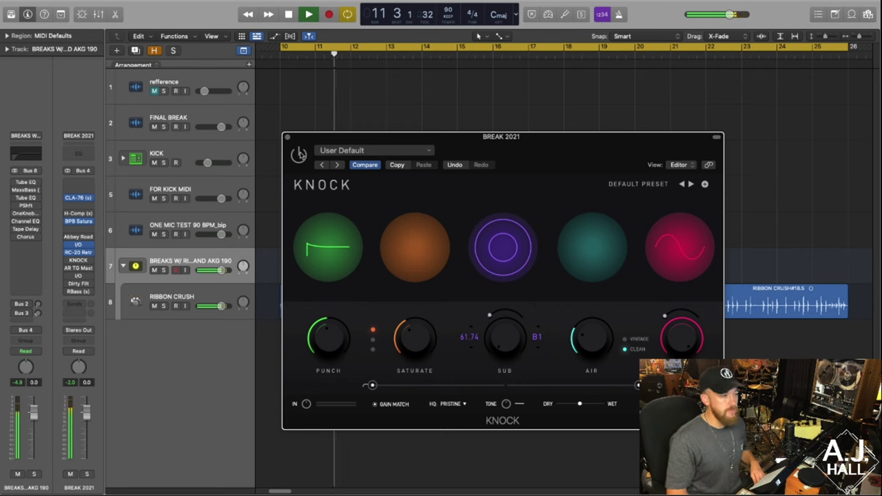
{"action": "key", "text": "space"}
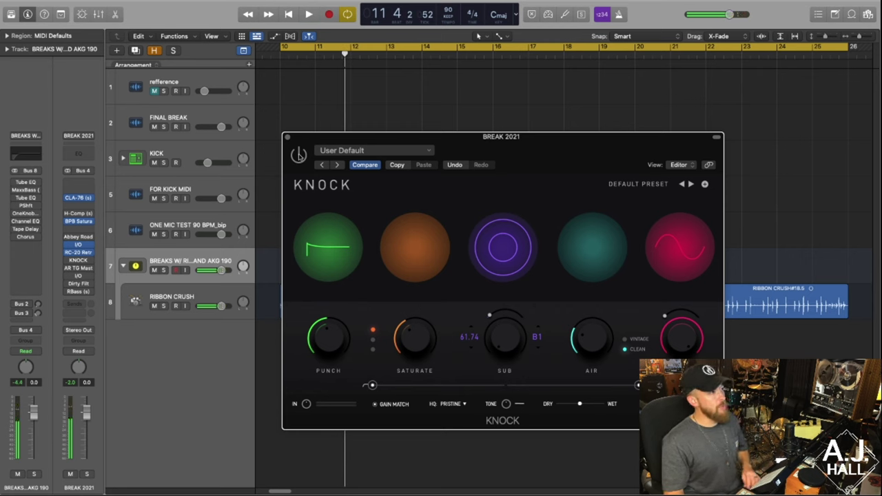
{"action": "key", "text": "space"}
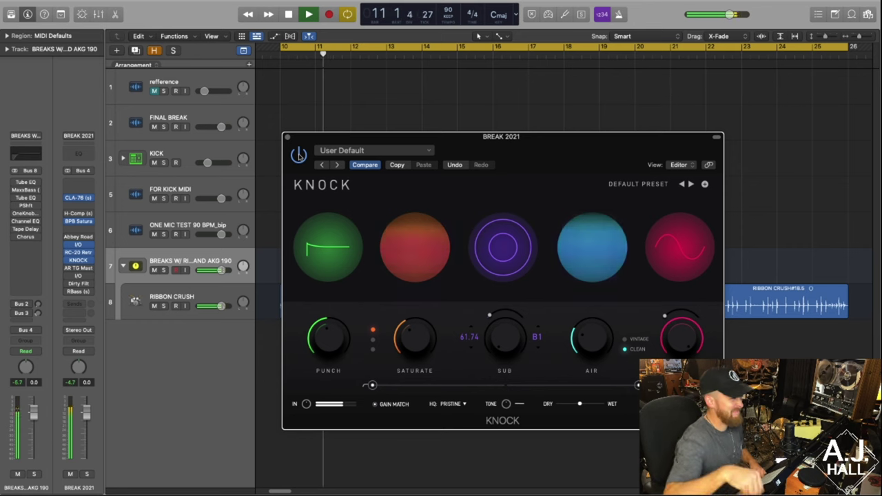
{"action": "key", "text": "space"}
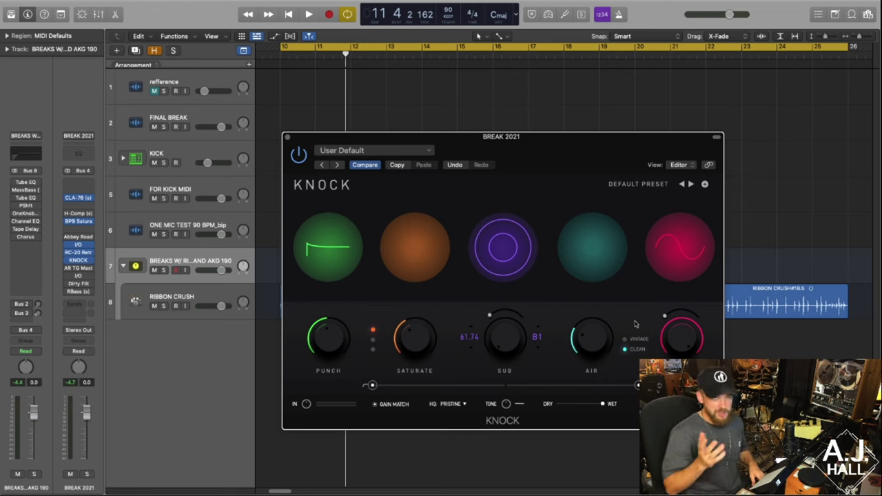
Audition KNOCK fully wet and with a blended Dry/Wet, then close the plugin
{"action": "key", "text": "space"}
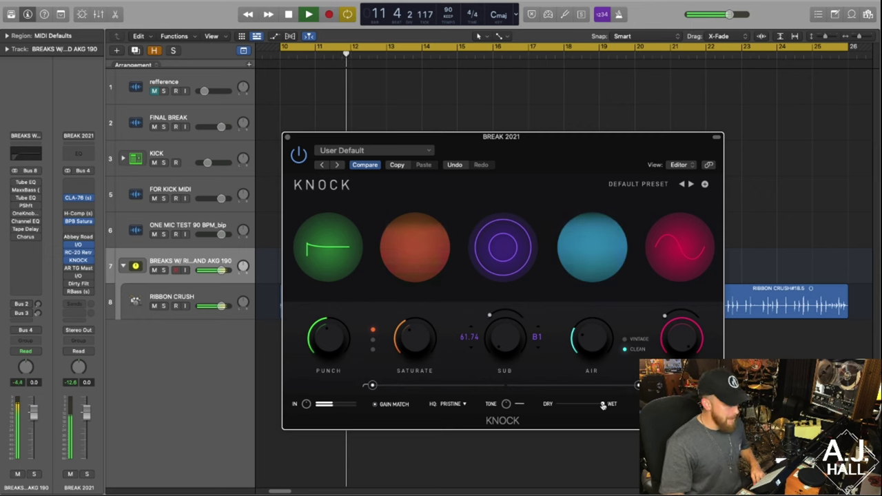
{"action": "key", "text": "space"}
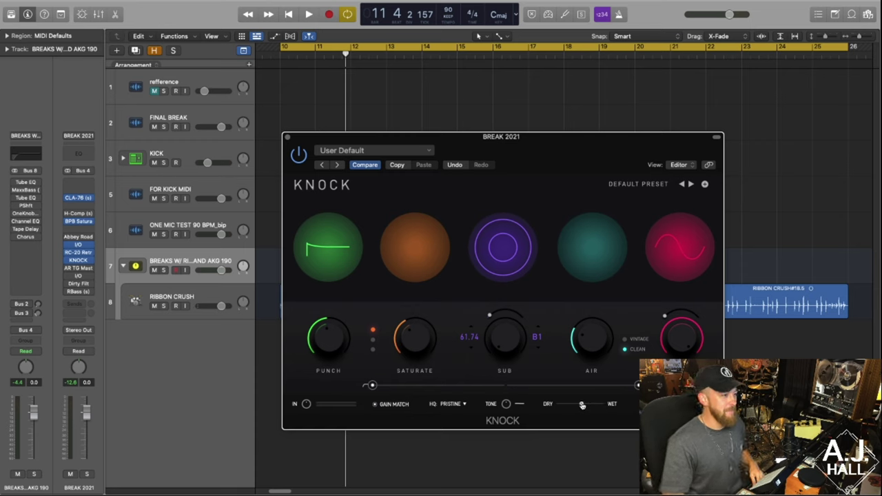
{"action": "key", "text": "space"}
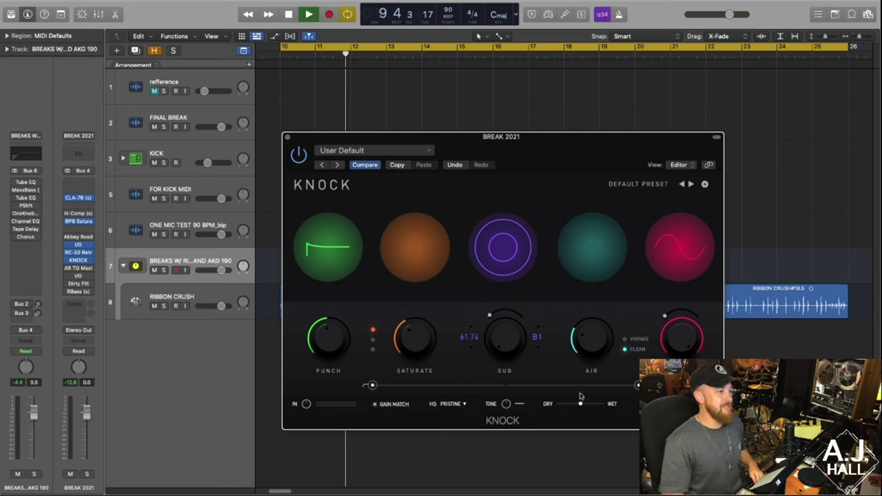
{"action": "key", "text": "space"}
{"action": "left_click", "coordinate": [288, 137]}
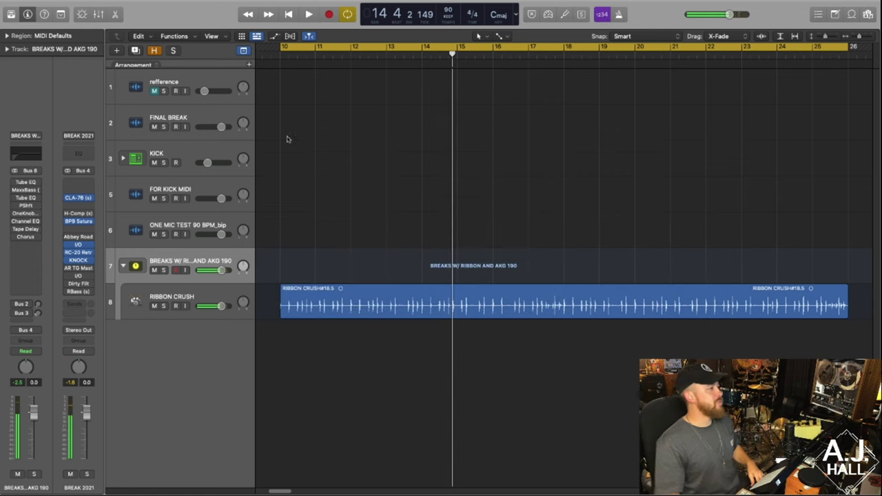
Play the break through BREAK 2021's AR TG Mastering chain with the Spreader toggled, then close it
{"action": "left_click", "coordinate": [78, 269]}
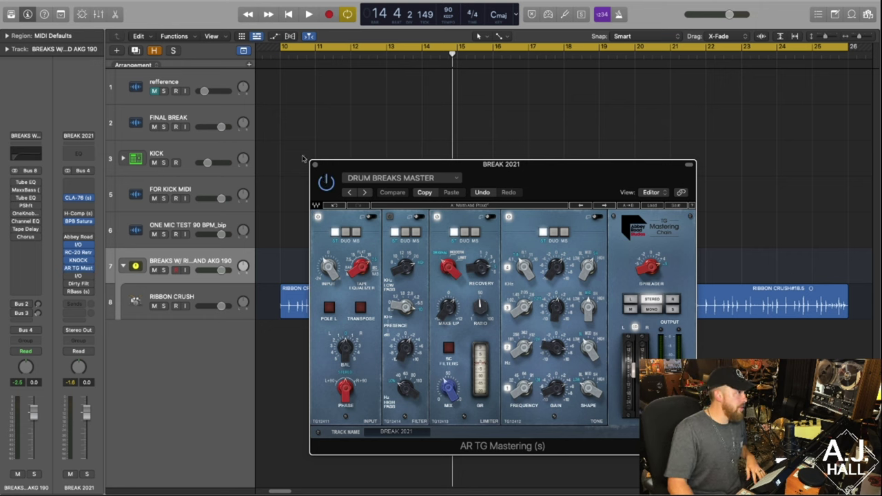
{"action": "key", "text": "space"}
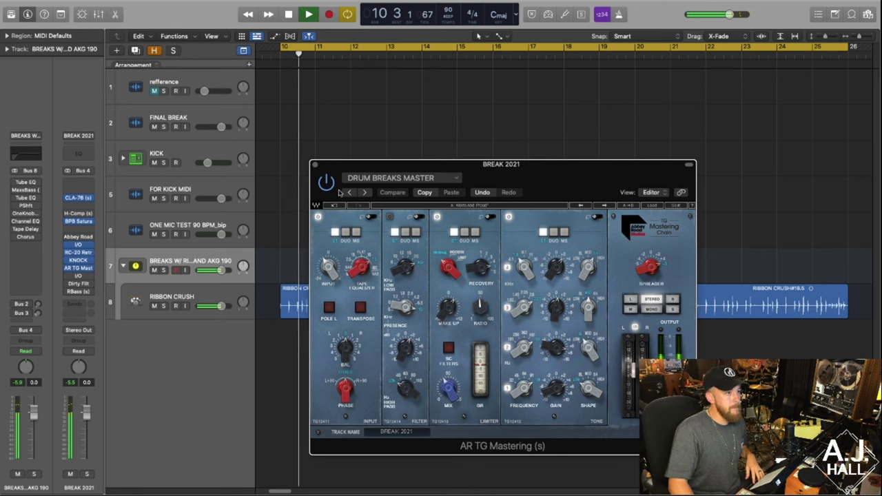
{"action": "left_click", "coordinate": [651, 267]}
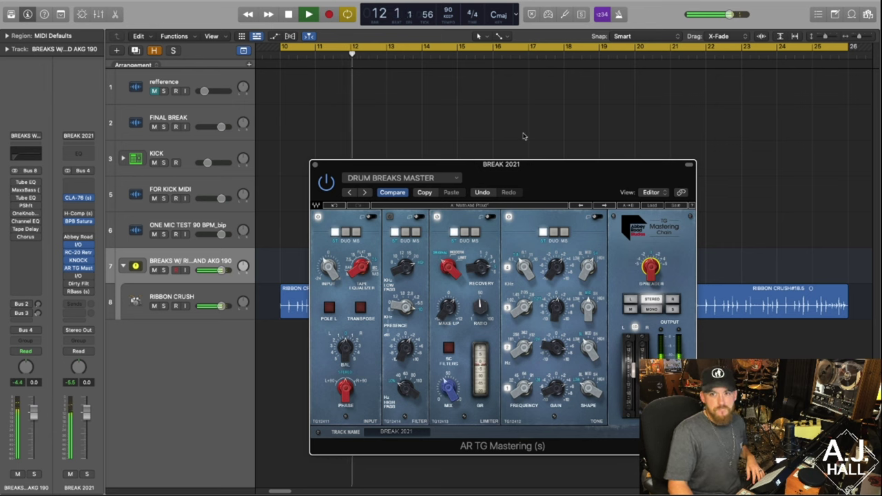
{"action": "left_click_drag", "start_coordinate": [531, 166], "coordinate": [324, 37]}
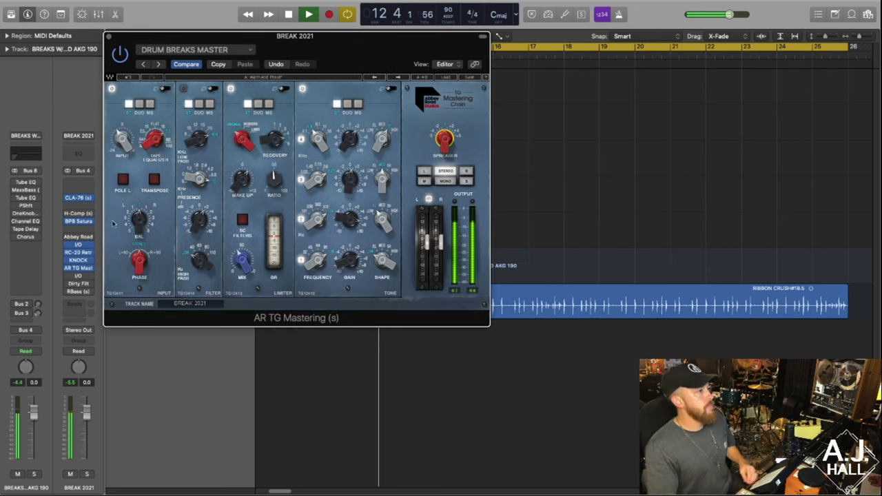
{"action": "key", "text": "space"}
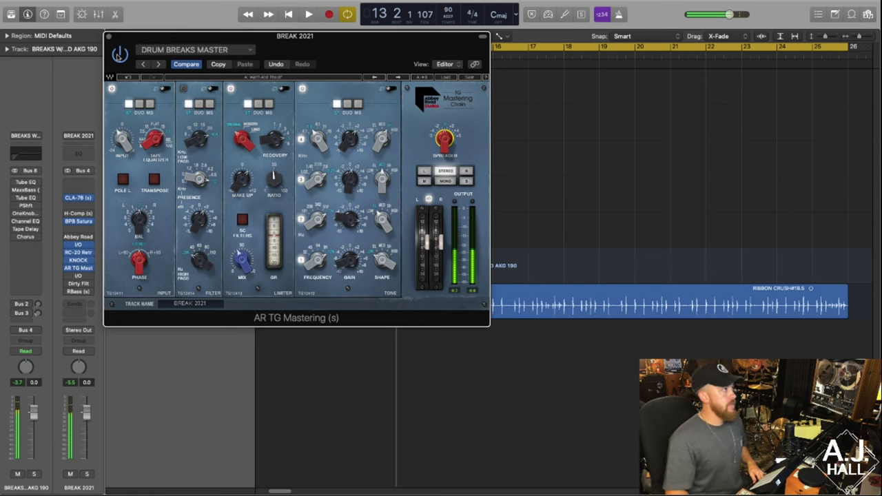
{"action": "key", "text": "space"}
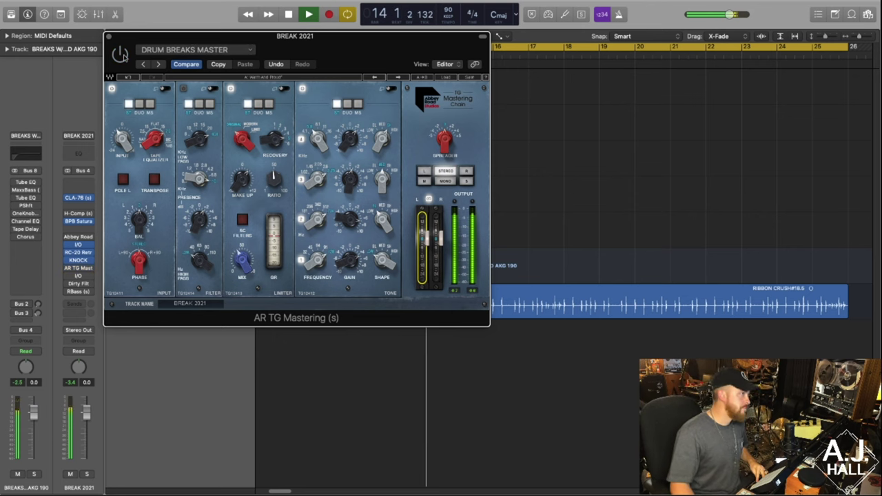
{"action": "key", "text": "space"}
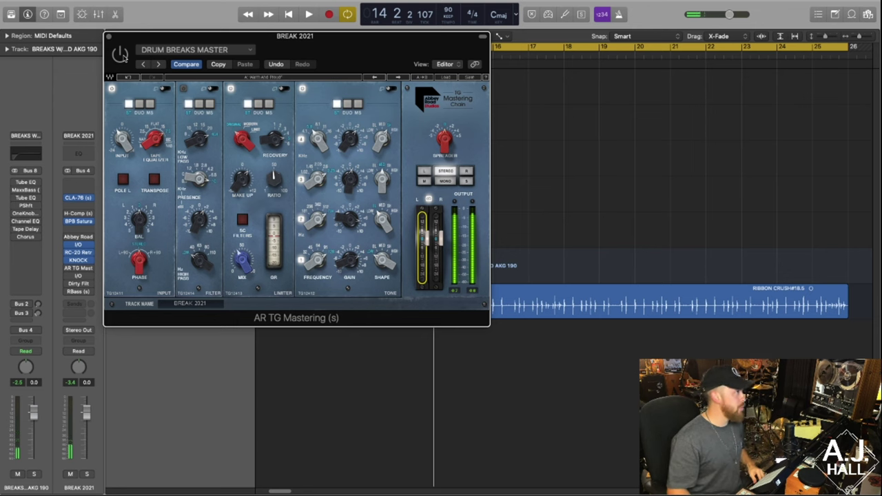
{"action": "left_click", "coordinate": [77, 267]}
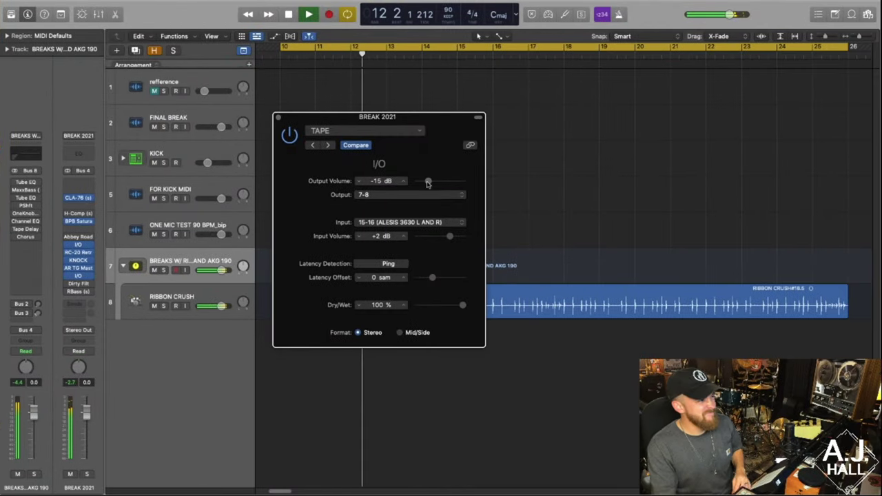
Audition the break through the TAPE I/O insert with output volume at -12 dB, then close it
{"action": "key", "text": "space"}
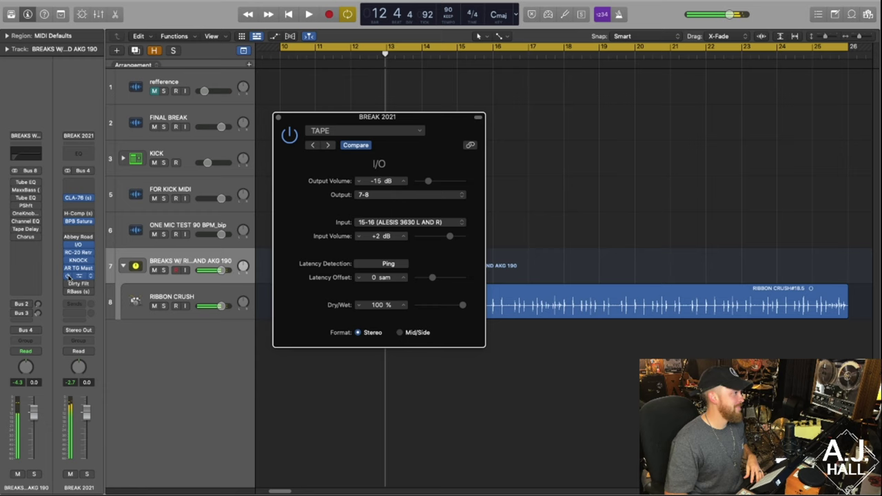
{"action": "key", "text": "space"}
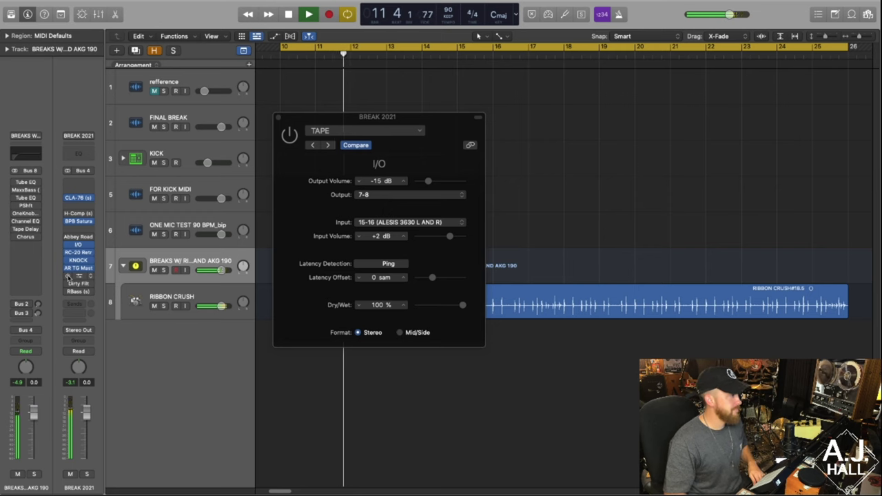
{"action": "key", "text": "space"}
{"action": "key", "text": "space"}
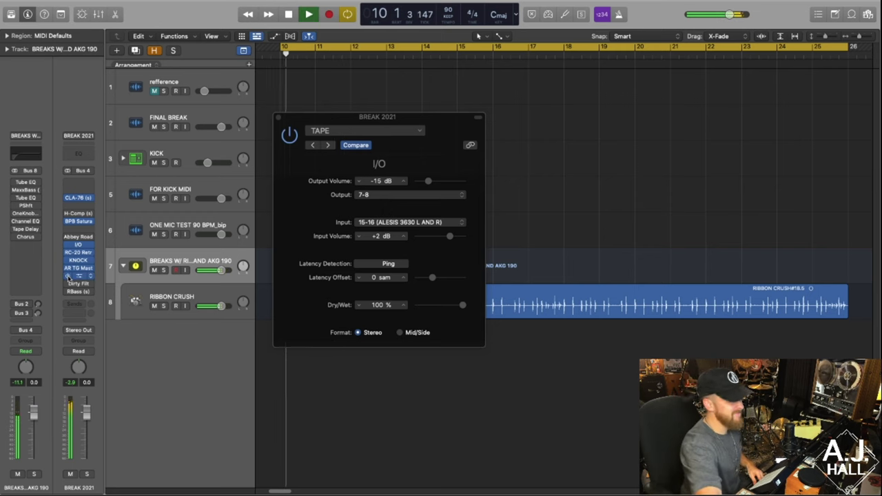
{"action": "key", "text": "space"}
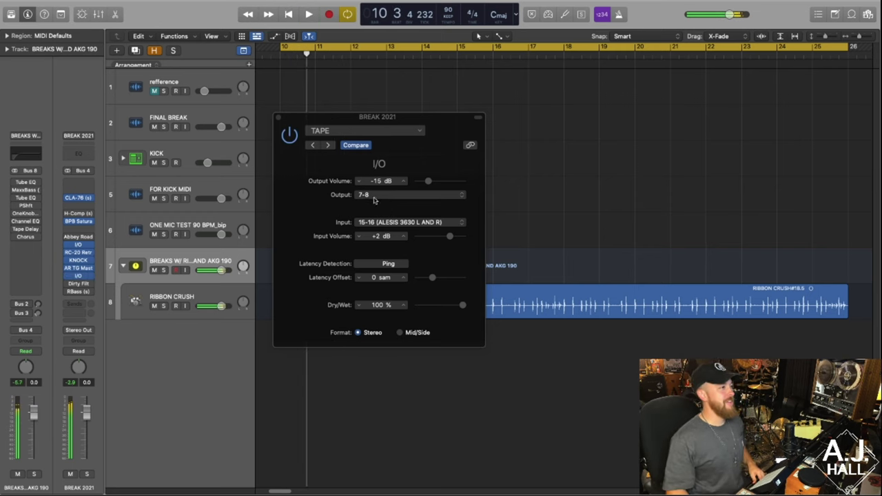
{"action": "left_click_drag", "start_coordinate": [422, 163], "coordinate": [304, 203]}
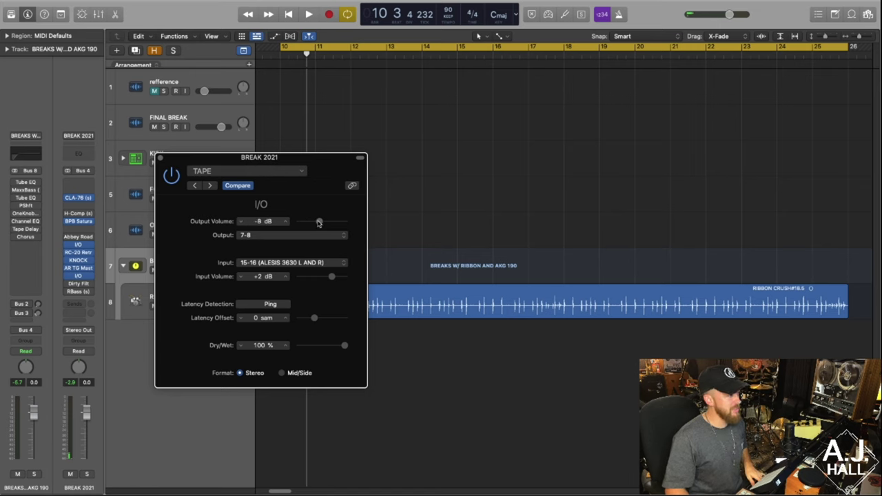
{"action": "key", "text": "space"}
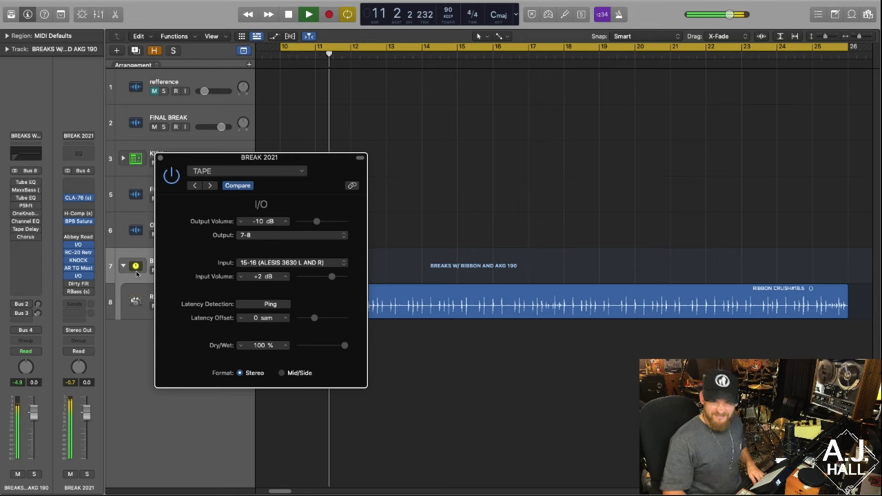
{"action": "key", "text": "space"}
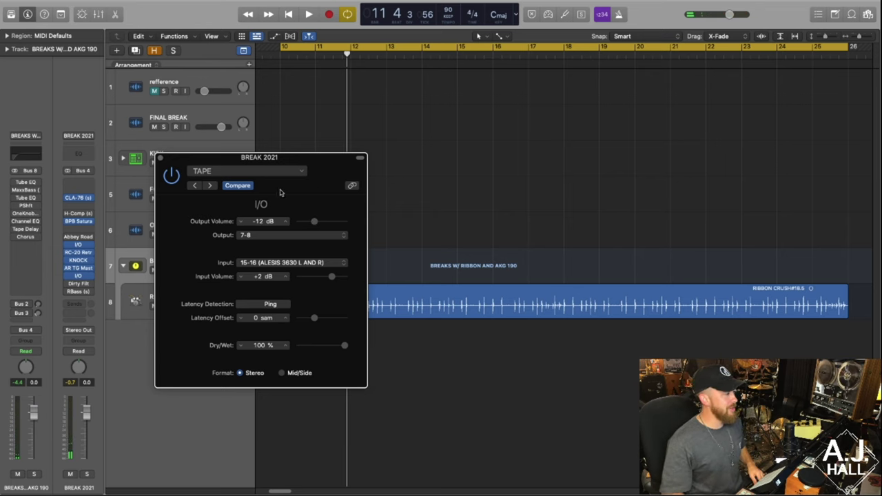
{"action": "key", "text": "space"}
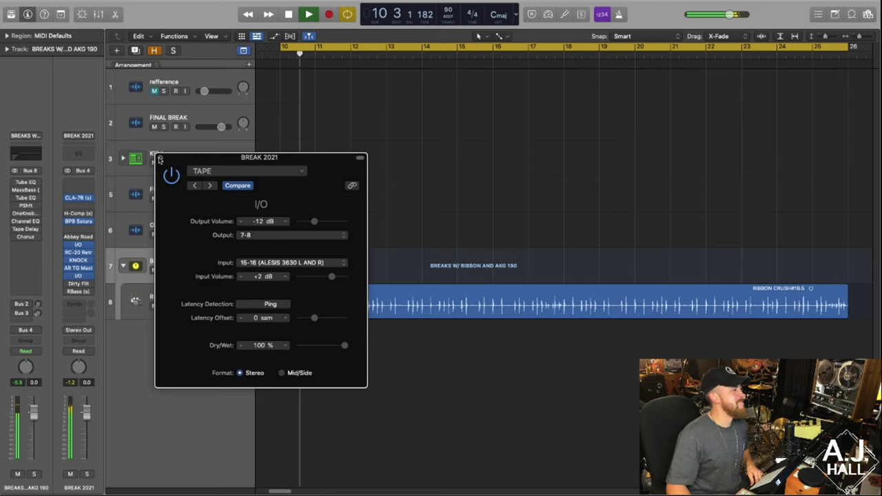
{"action": "left_click", "coordinate": [160, 157]}
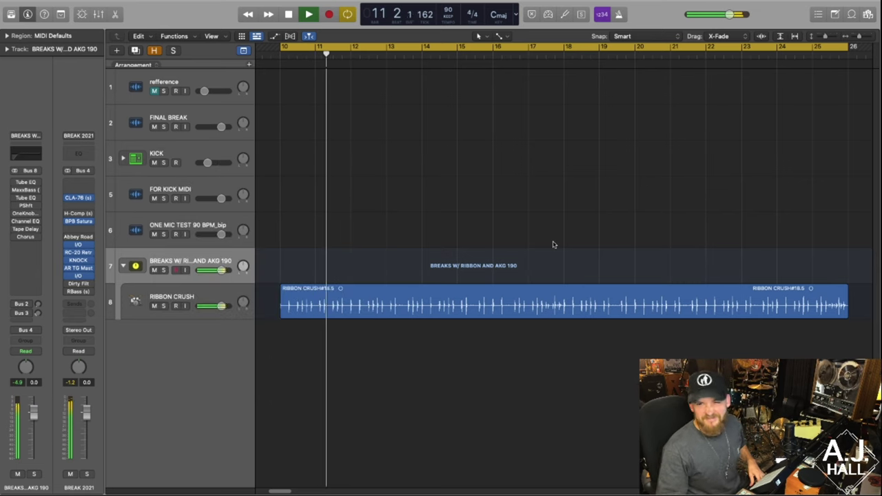
Open BREAK 2021's Dirty Filter and play the break through it twice
{"action": "key", "text": "space"}
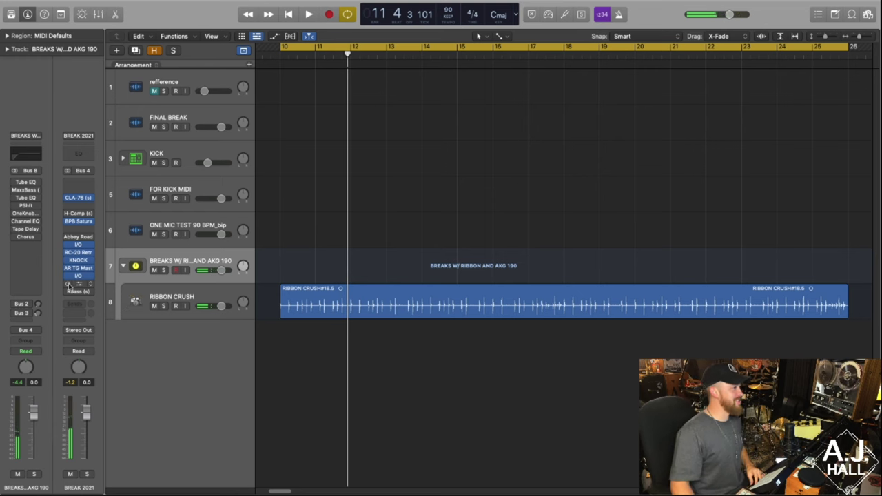
{"action": "left_click", "coordinate": [77, 285]}
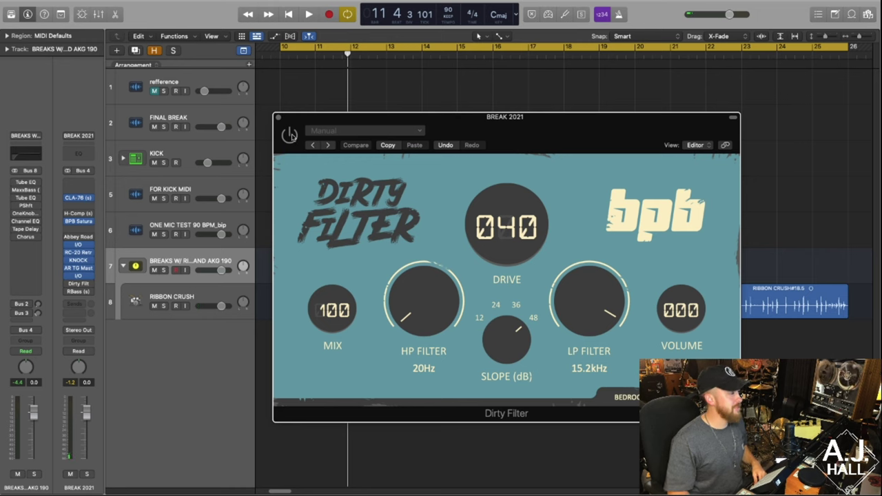
{"action": "key", "text": "space"}
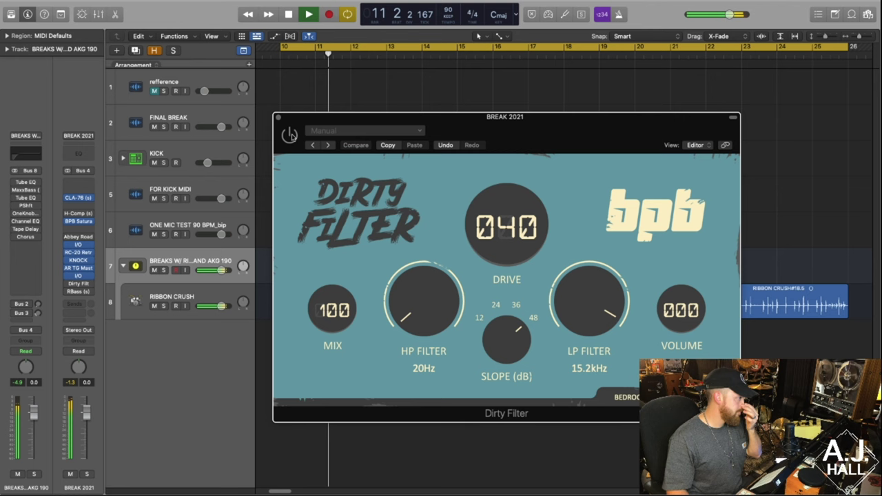
{"action": "key", "text": "space"}
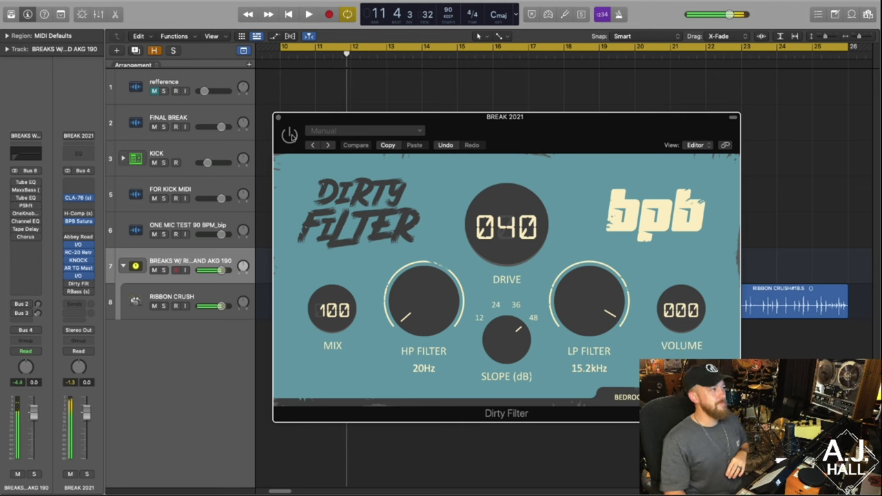
{"action": "key", "text": "space"}
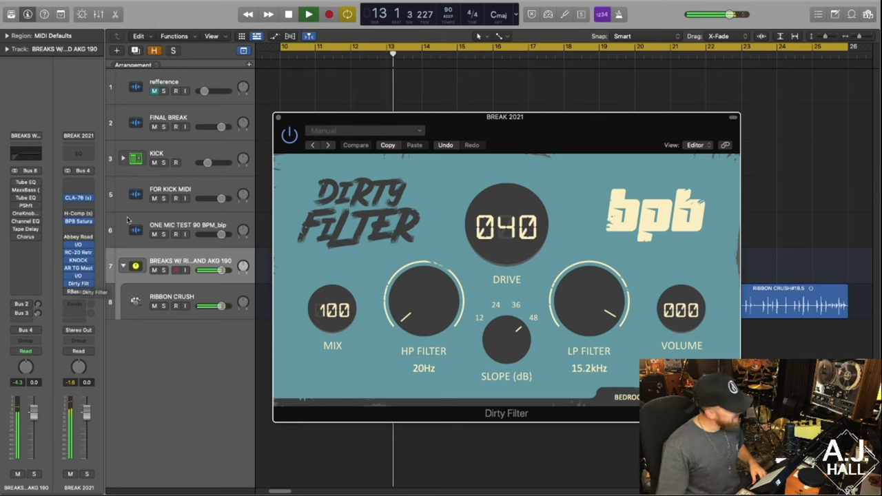
{"action": "key", "text": "space"}
Close the Dirty Filter plugin and move the Super VHS window up and to the left
{"action": "left_click", "coordinate": [278, 118]}
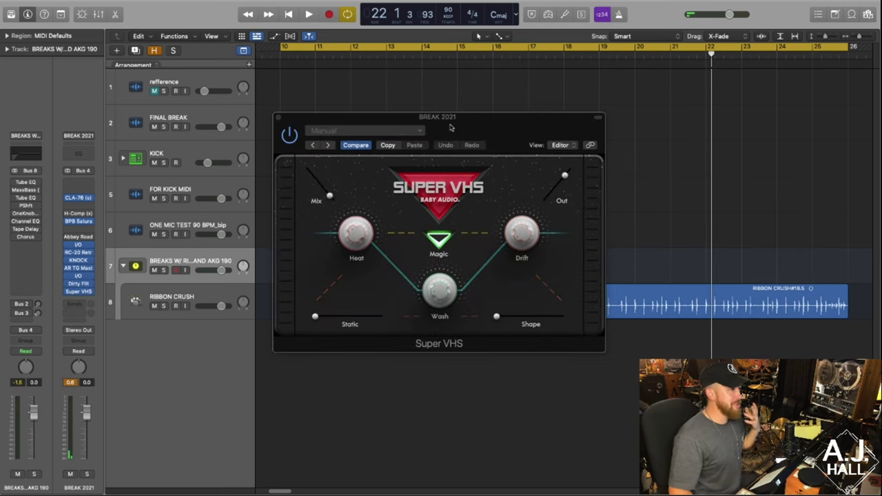
{"action": "left_click_drag", "start_coordinate": [450, 128], "coordinate": [370, 86]}
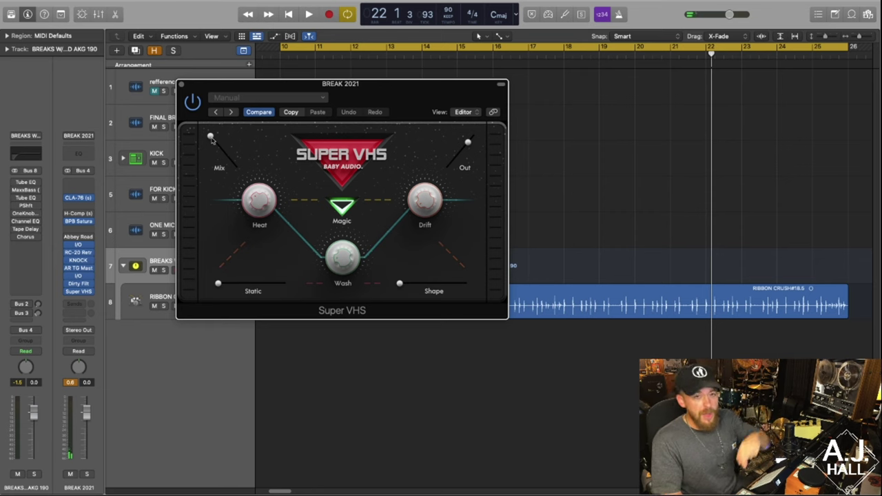
Adjust the Super VHS Mix slider while looping the break, then close the plugin window
{"action": "key", "text": "space"}
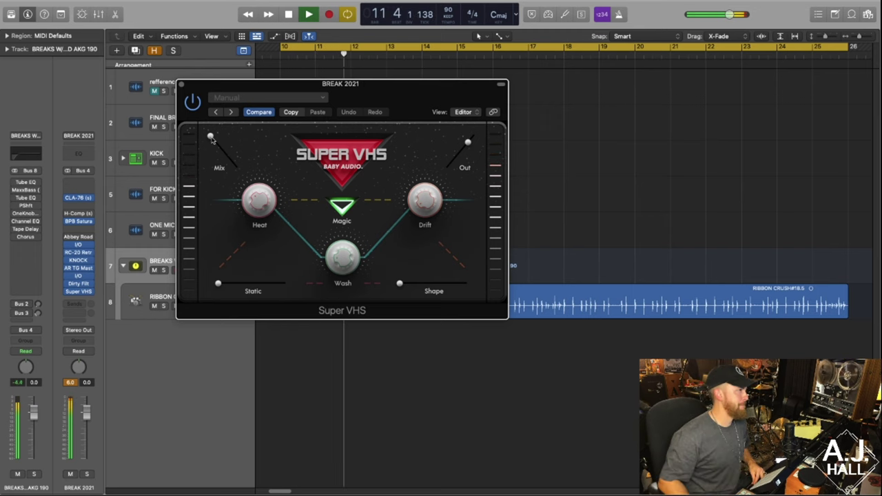
{"action": "key", "text": "space"}
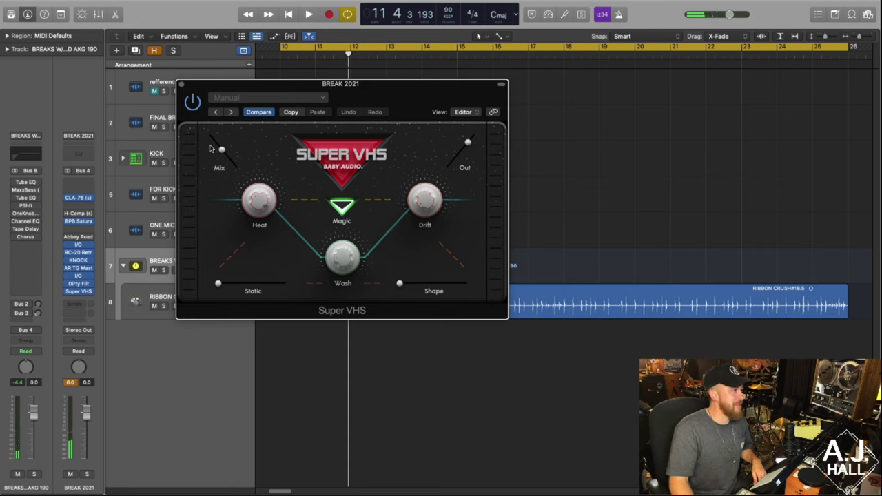
{"action": "key", "text": "space"}
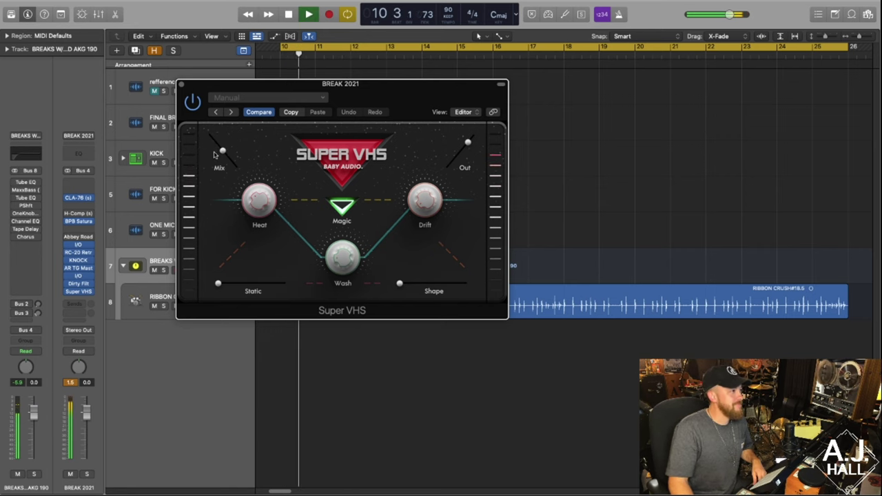
{"action": "left_click_drag", "start_coordinate": [215, 155], "coordinate": [224, 166]}
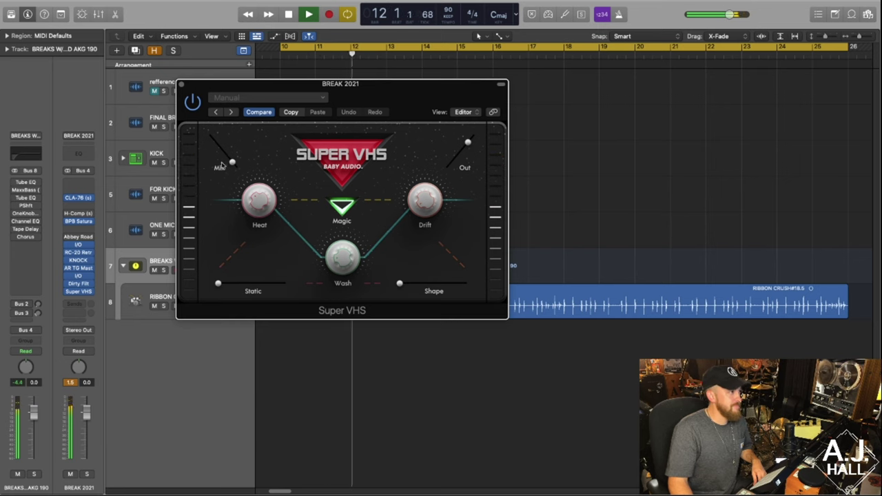
{"action": "key", "text": "space"}
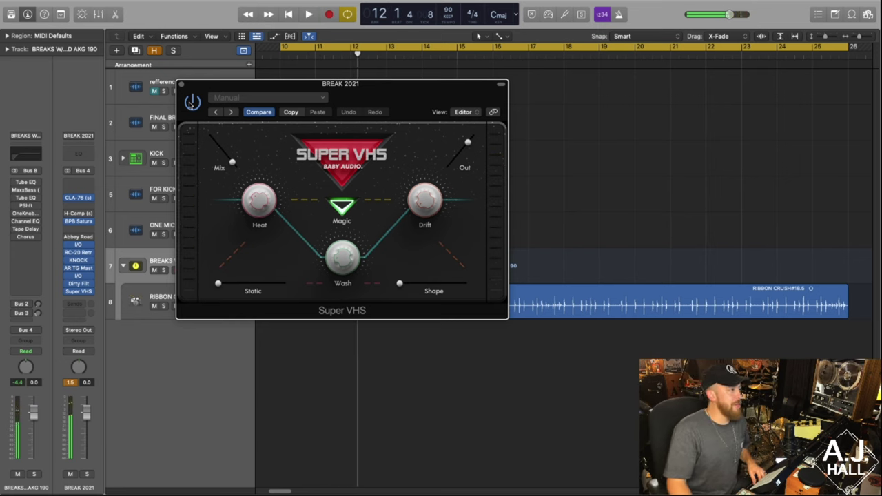
{"action": "key", "text": "space"}
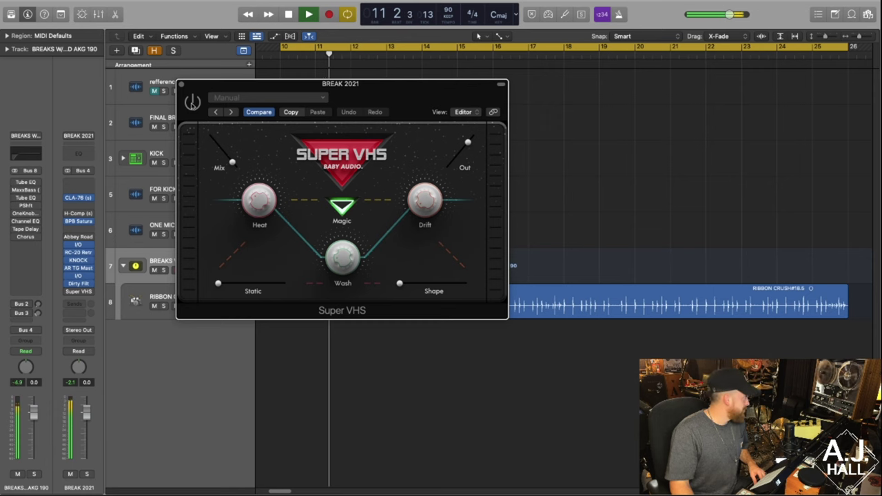
{"action": "key", "text": "space"}
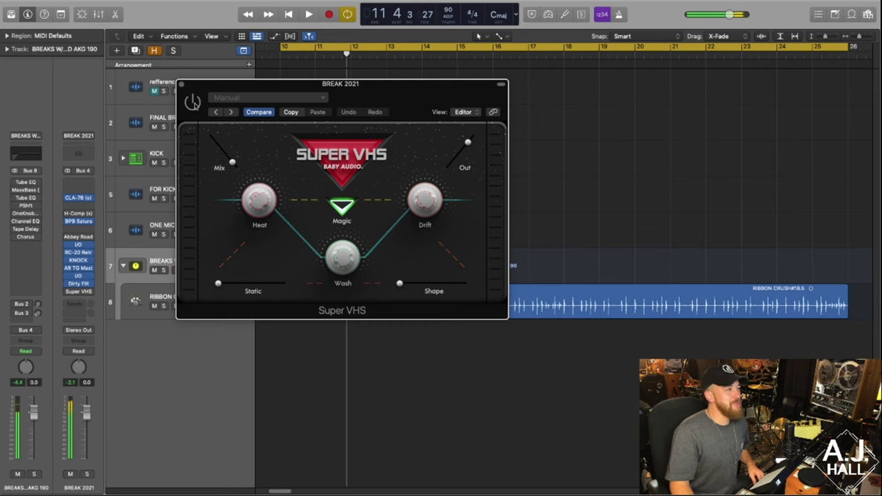
{"action": "key", "text": "space"}
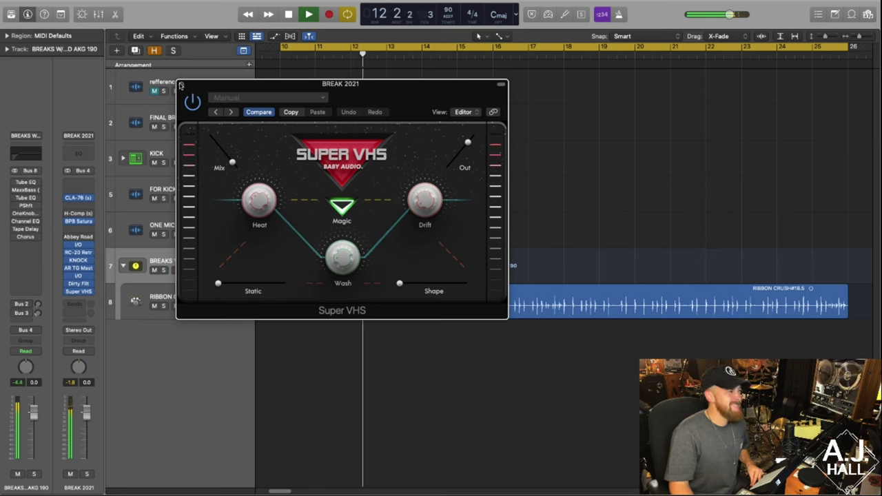
{"action": "left_click", "coordinate": [182, 86]}
{"action": "key", "text": "space"}
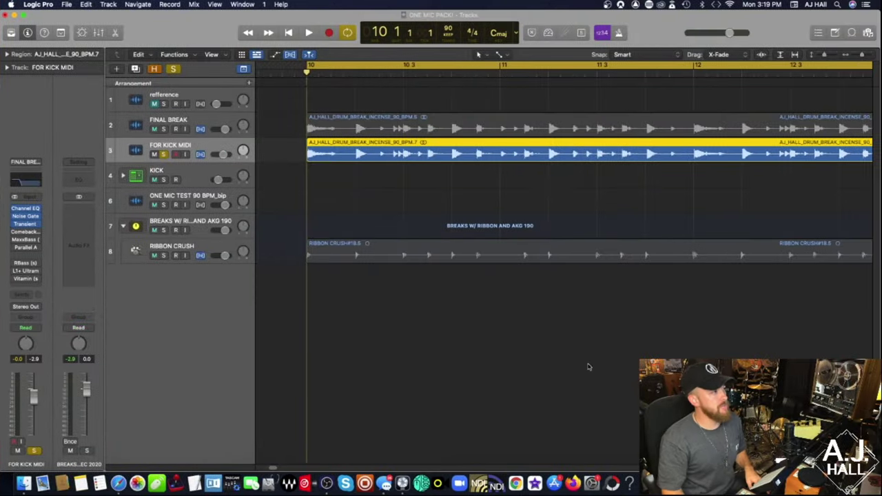
Unsolo track 3, solo FINAL BREAK and audition it, returning the playhead to bar 10
{"action": "left_click", "coordinate": [164, 154]}
{"action": "left_click", "coordinate": [163, 129]}
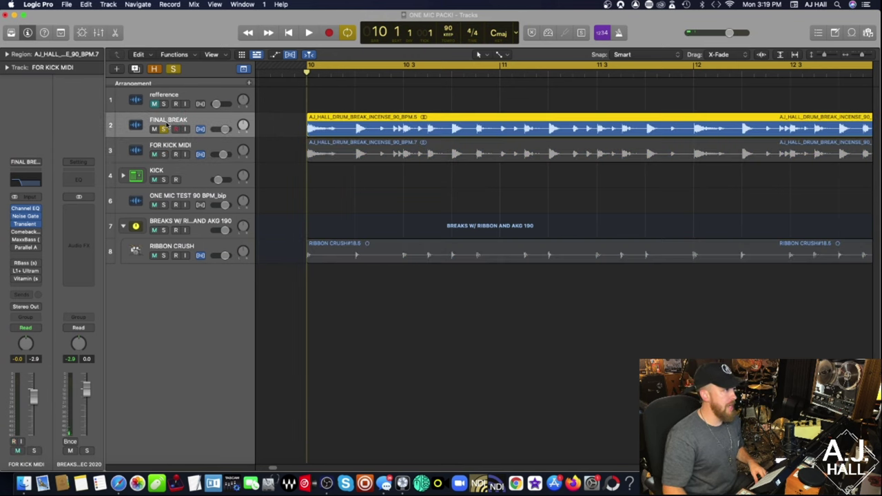
{"action": "key", "text": "space"}
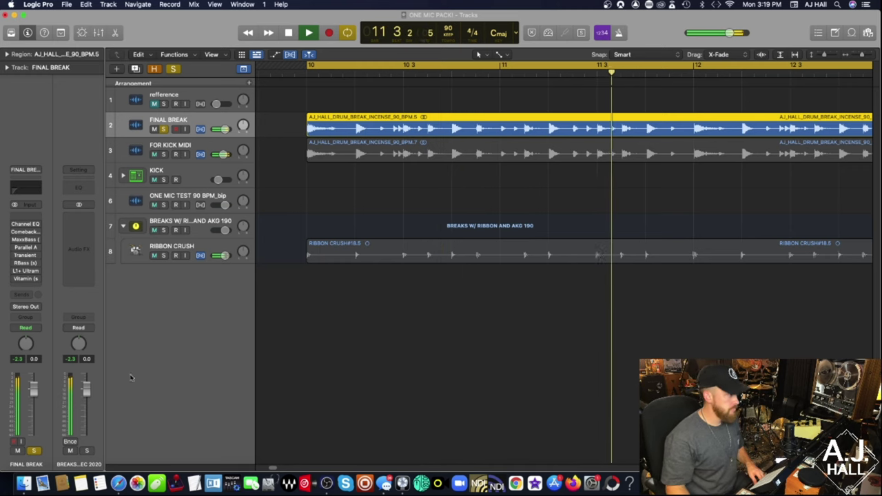
{"action": "key", "text": "space"}
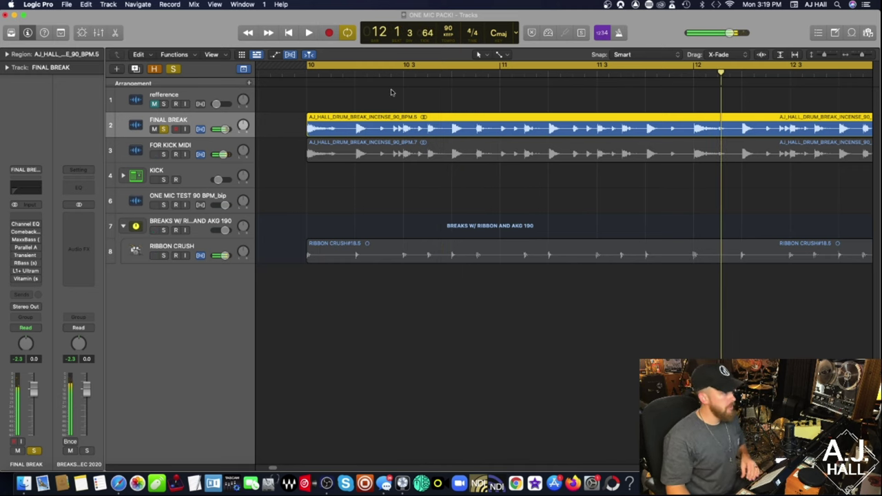
{"action": "left_click", "coordinate": [305, 73]}
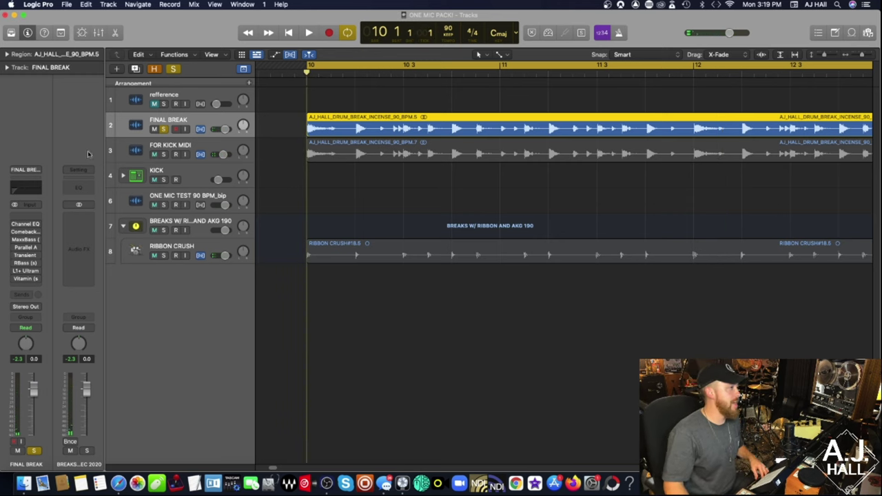
Solo FOR KICK MIDI instead of FINAL BREAK and open its Transient Master plugin
{"action": "left_click", "coordinate": [147, 146]}
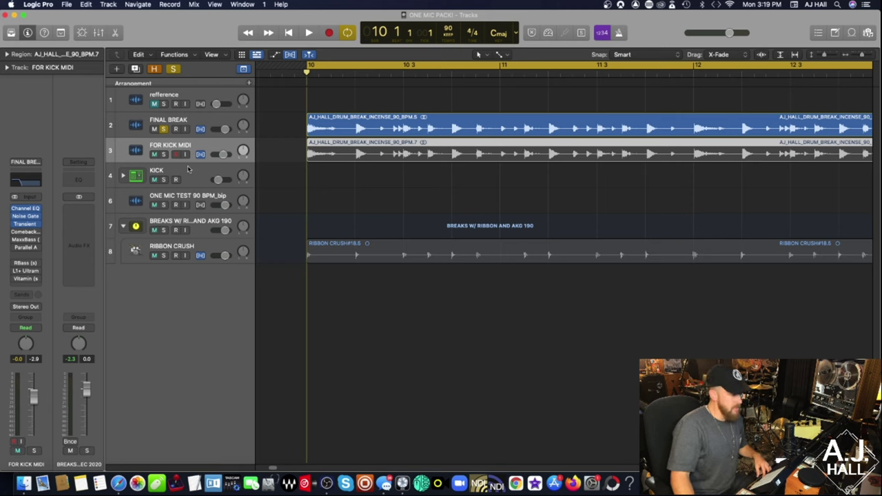
{"action": "left_click", "coordinate": [164, 131]}
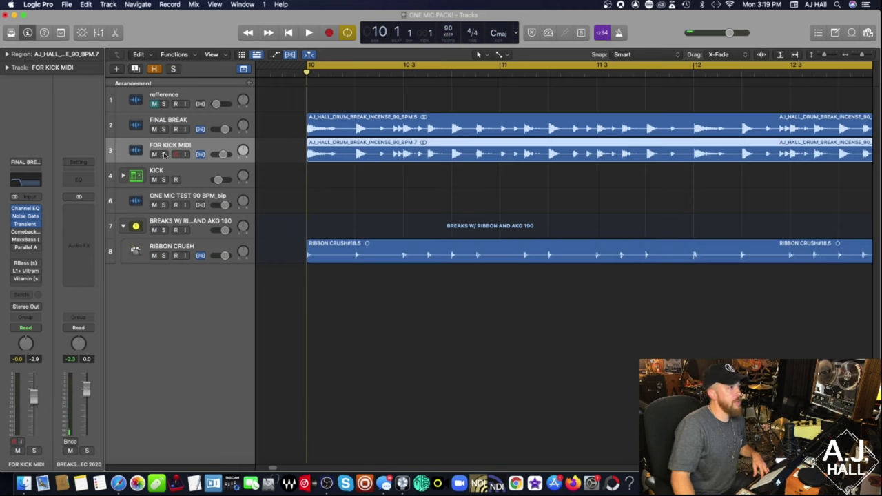
{"action": "left_click", "coordinate": [163, 155]}
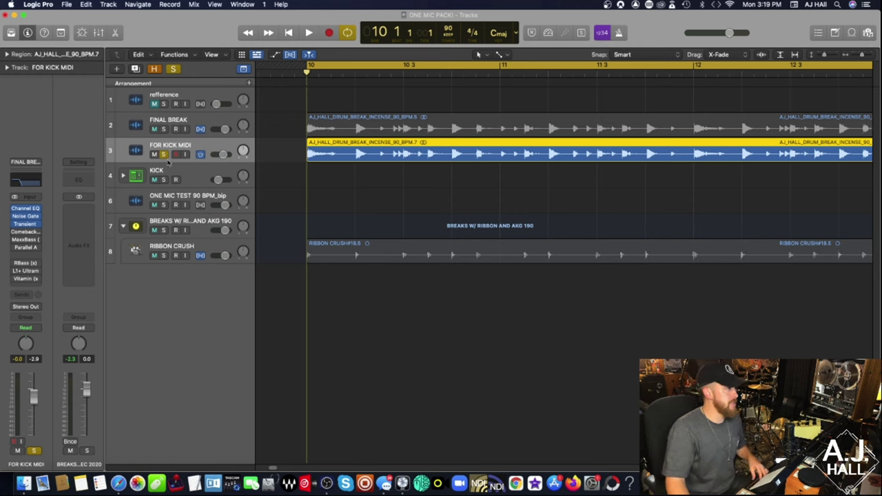
{"action": "mouse_move", "coordinate": [21, 218]}
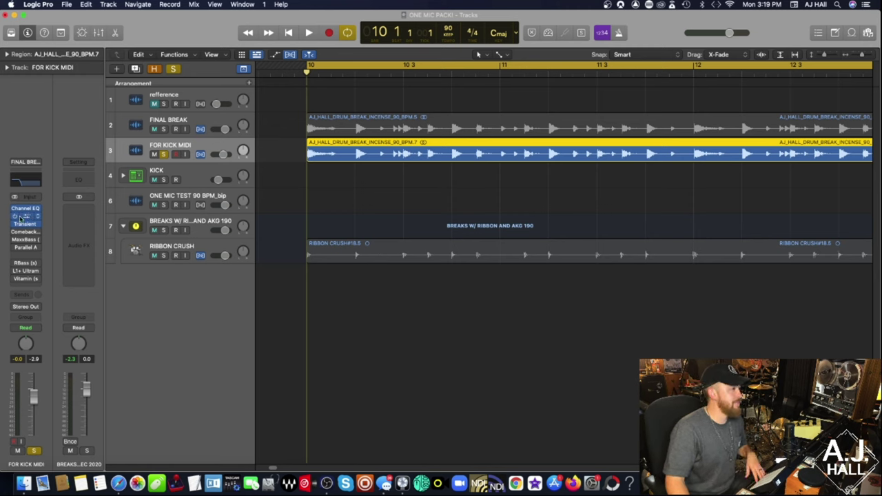
{"action": "left_click", "coordinate": [24, 225]}
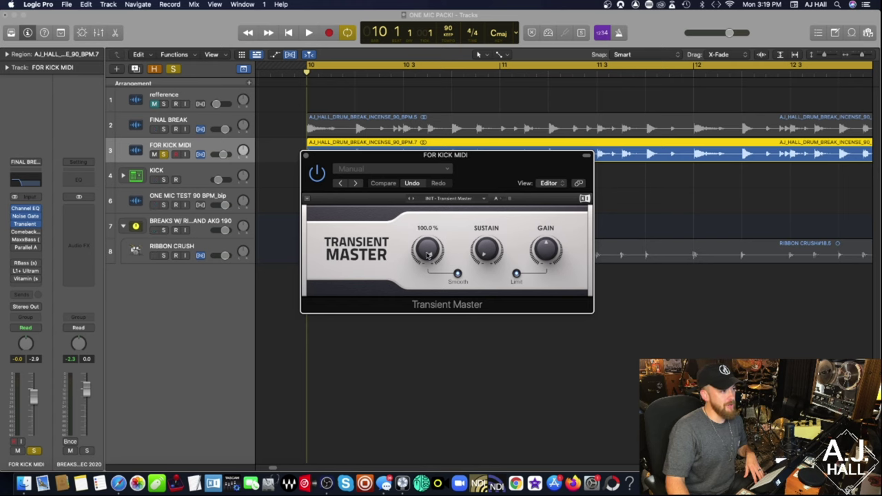
Close Transient Master and audition the soloed FOR KICK MIDI track
{"action": "left_click", "coordinate": [304, 156]}
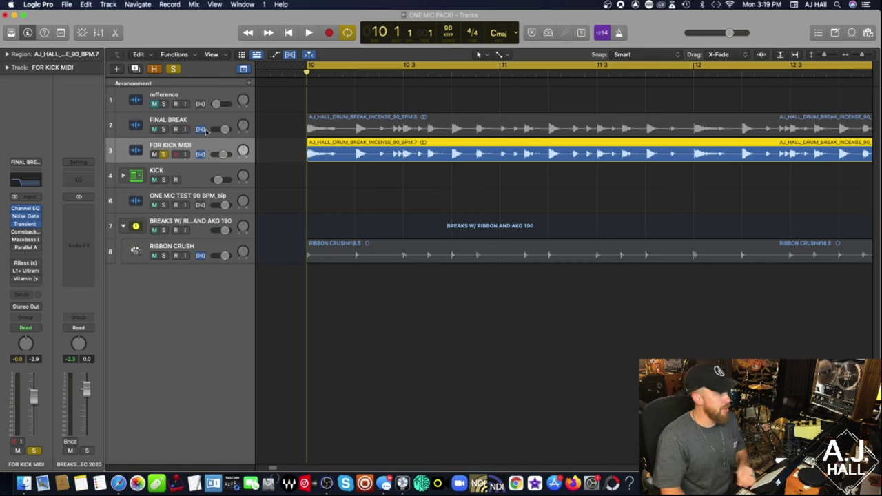
{"action": "key", "text": "space"}
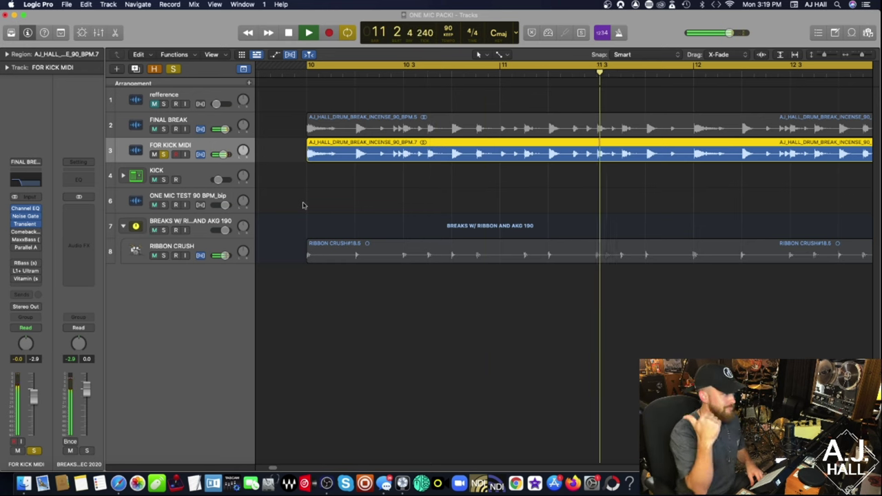
{"action": "key", "text": "space"}
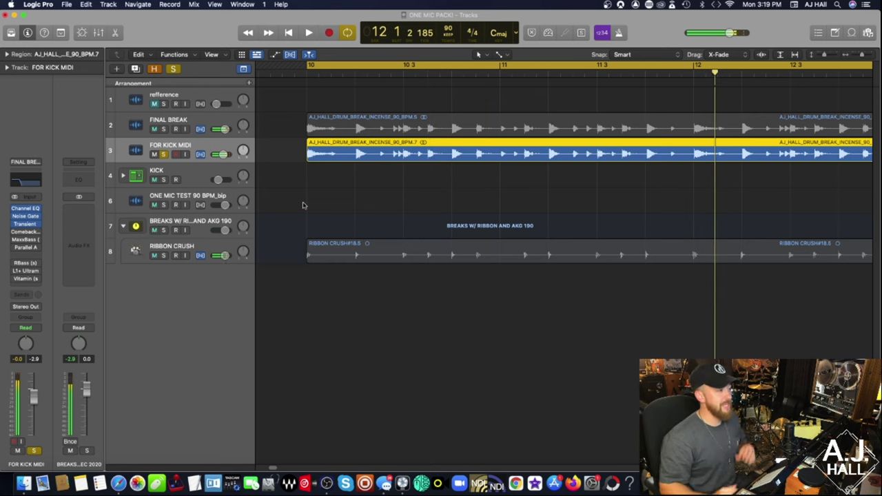
Close the sound Library panel and play the kick track once more
{"action": "left_click", "coordinate": [314, 177]}
{"action": "left_click", "coordinate": [317, 155]}
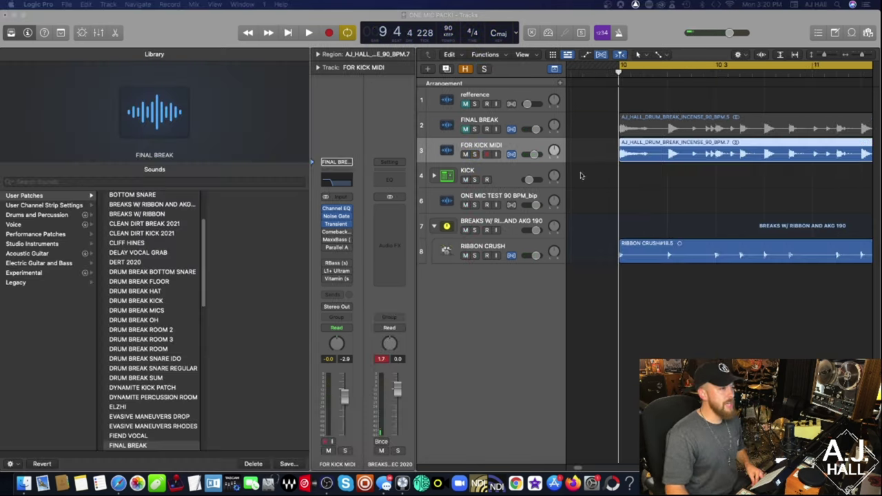
{"action": "left_click", "coordinate": [613, 161]}
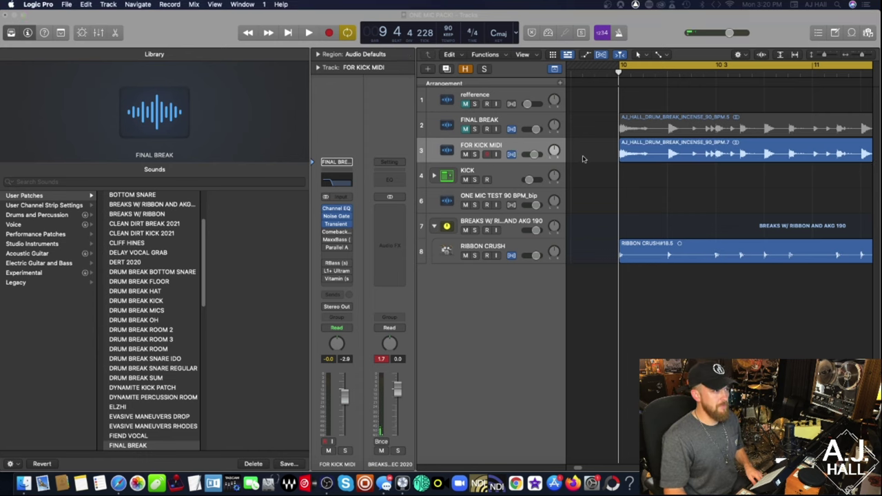
{"action": "left_click", "coordinate": [11, 33]}
{"action": "key", "text": "space"}
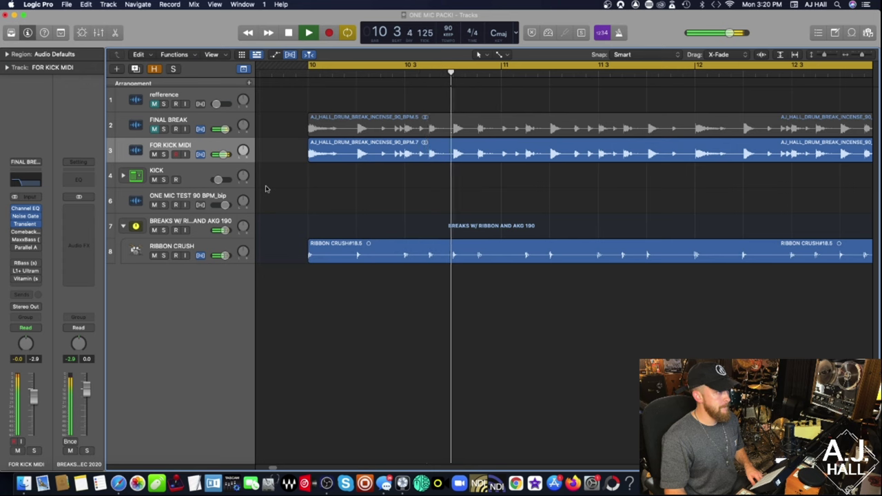
{"action": "key", "text": "space"}
Bounce the FOR KICK MIDI region in place to new track 4 and zoom to inspect it
{"action": "right_click", "coordinate": [348, 155]}
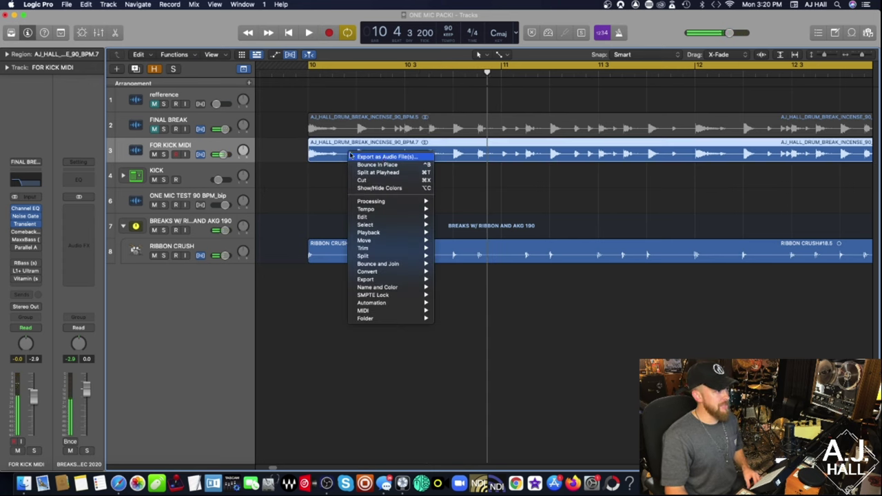
{"action": "left_click", "coordinate": [379, 165]}
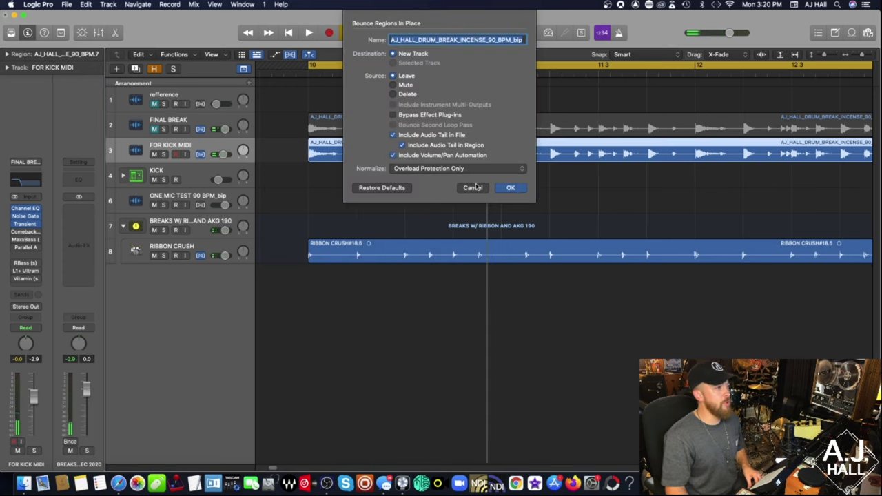
{"action": "left_click", "coordinate": [511, 188]}
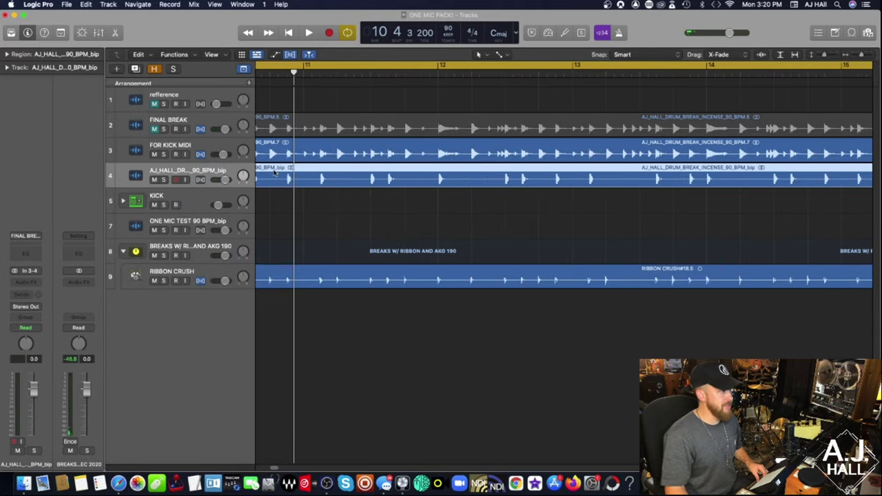
{"action": "key", "text": "z"}
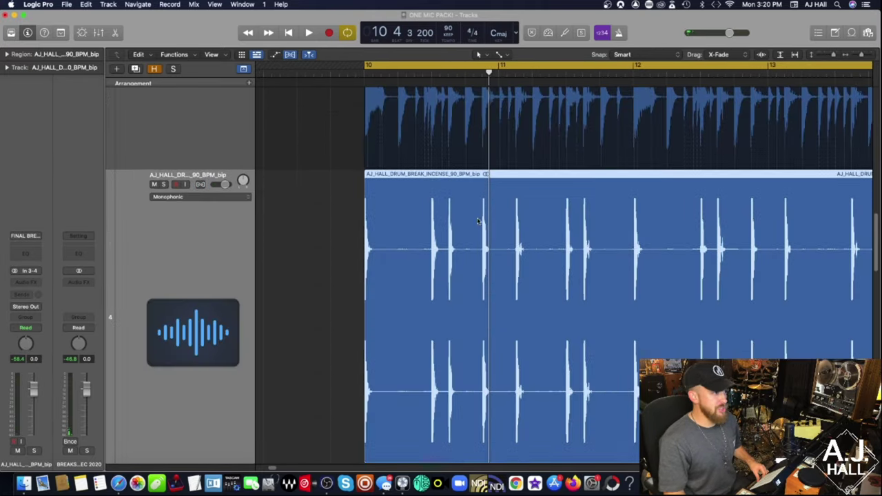
{"action": "key", "text": "z"}
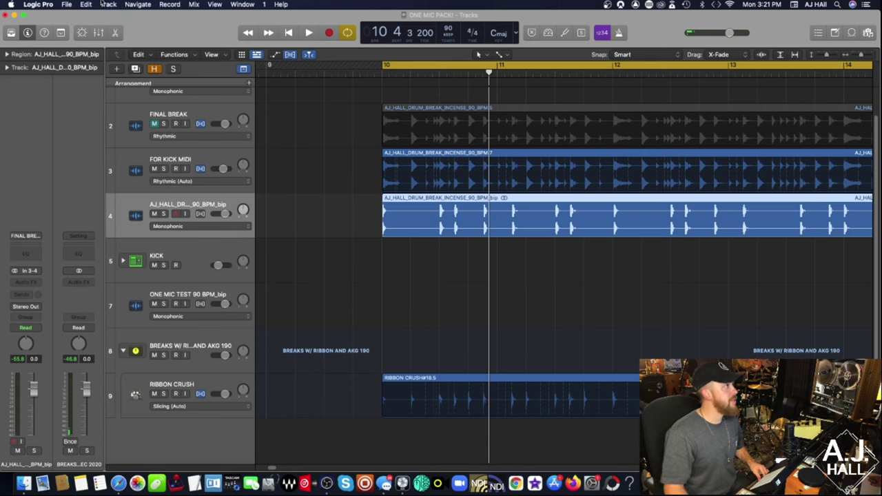
Double the drum track with trigger note C1 (36) KICK 1, previewing before confirming
{"action": "left_click", "coordinate": [123, 4]}
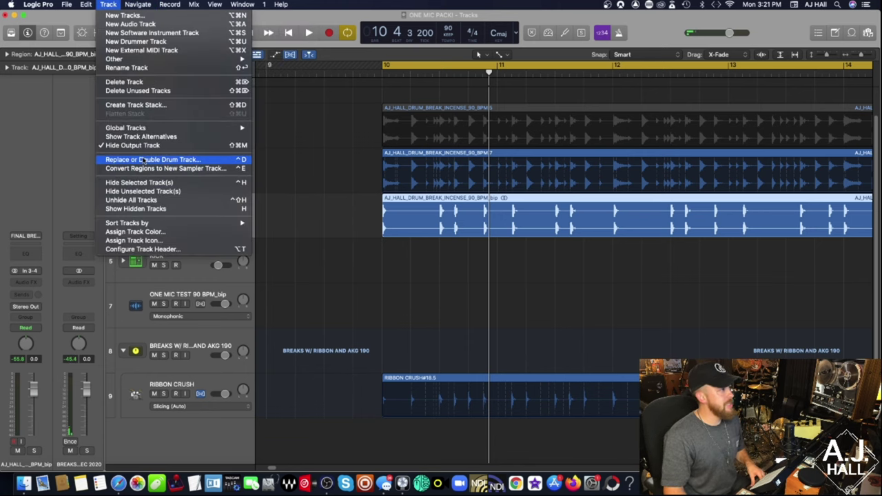
{"action": "left_click", "coordinate": [142, 160]}
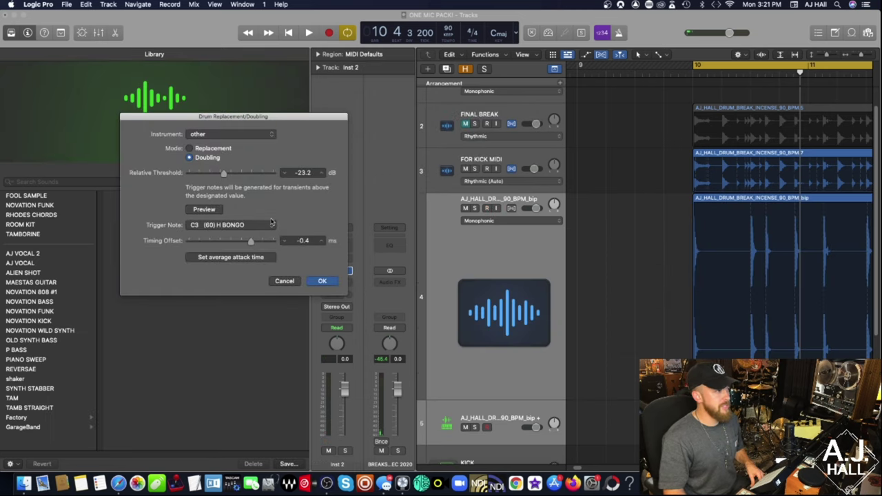
{"action": "left_click", "coordinate": [210, 223]}
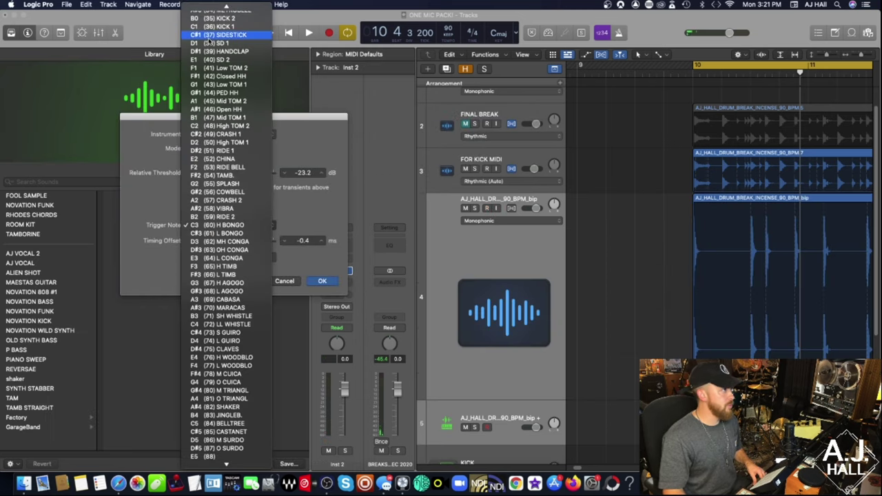
{"action": "left_click", "coordinate": [213, 32]}
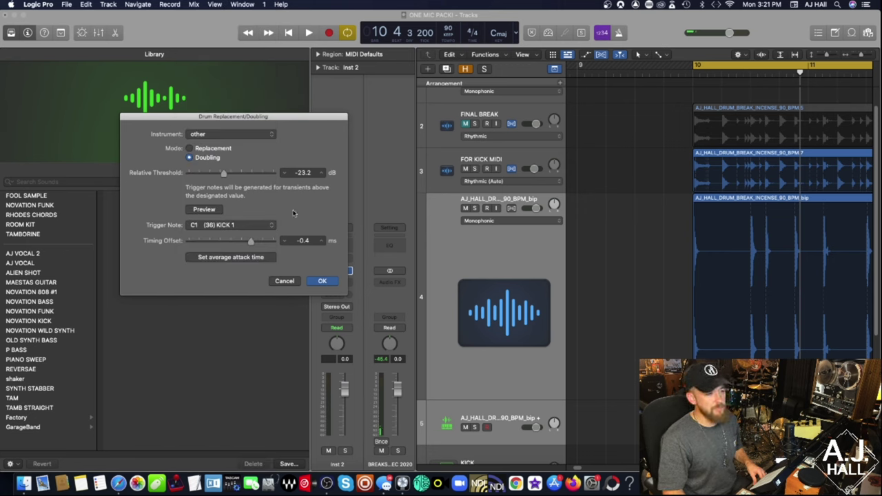
{"action": "left_click", "coordinate": [203, 209]}
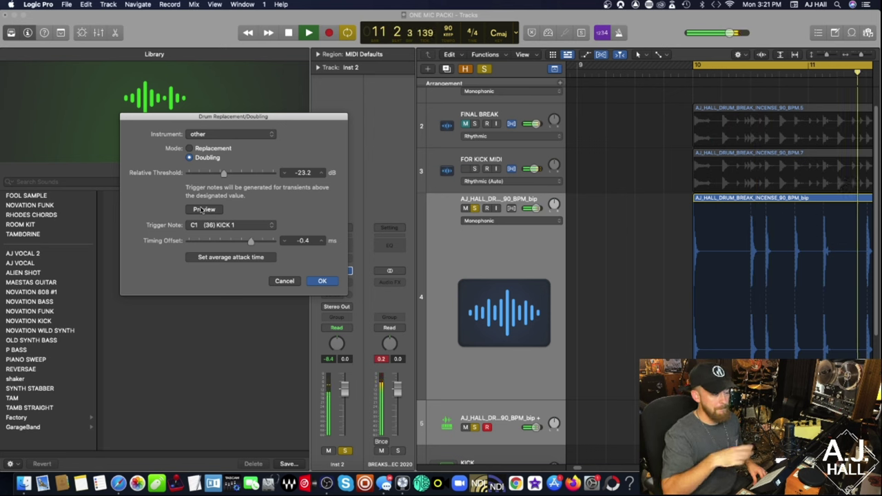
{"action": "key", "text": "Return"}
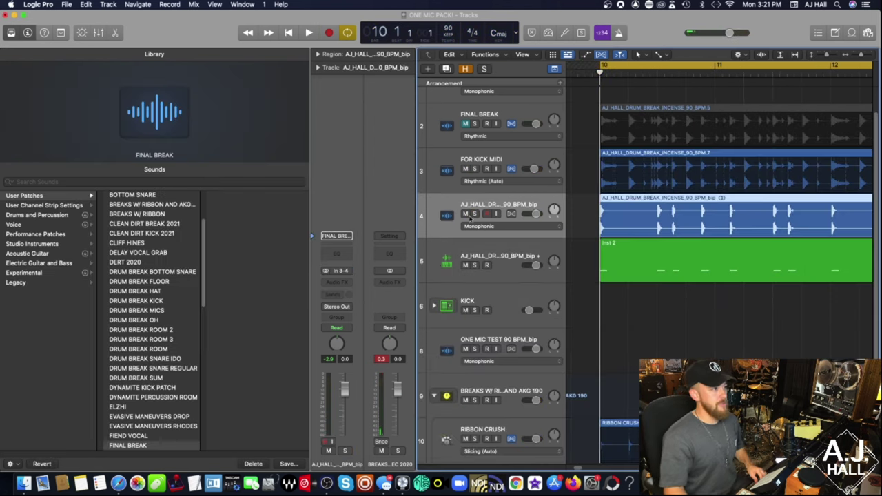
Mute both source break tracks and select the new Inst 2 track
{"action": "left_click", "coordinate": [465, 214]}
{"action": "left_click", "coordinate": [465, 168]}
{"action": "left_click", "coordinate": [474, 126]}
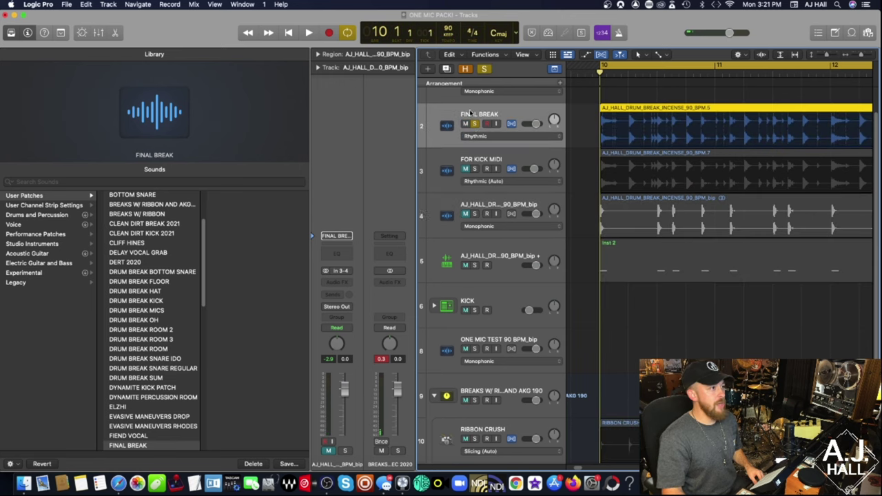
{"action": "left_click", "coordinate": [601, 272]}
Solo track 5 (Inst 2) and open its Sampler at the Factory Default patch
{"action": "key", "text": "z"}
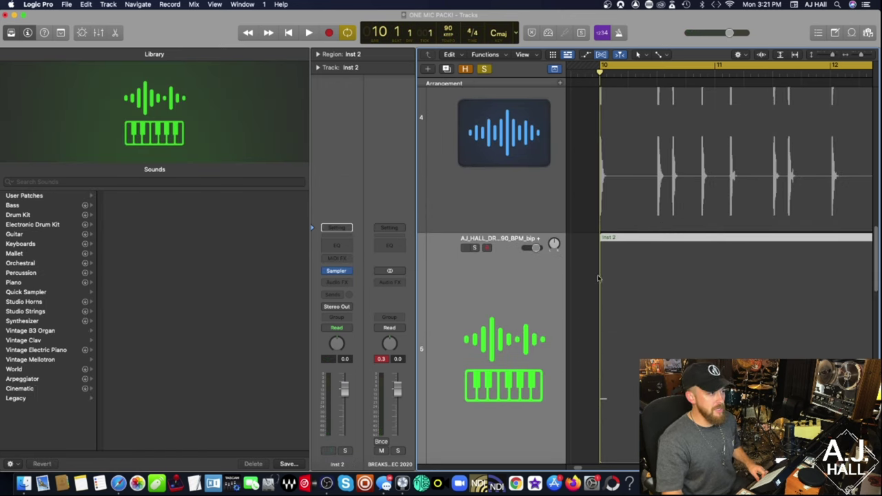
{"action": "left_click", "coordinate": [476, 247]}
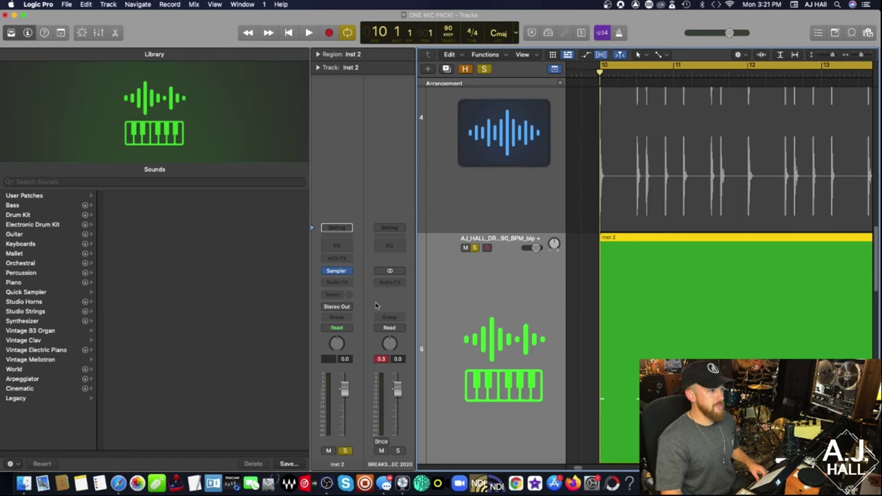
{"action": "key", "text": "z"}
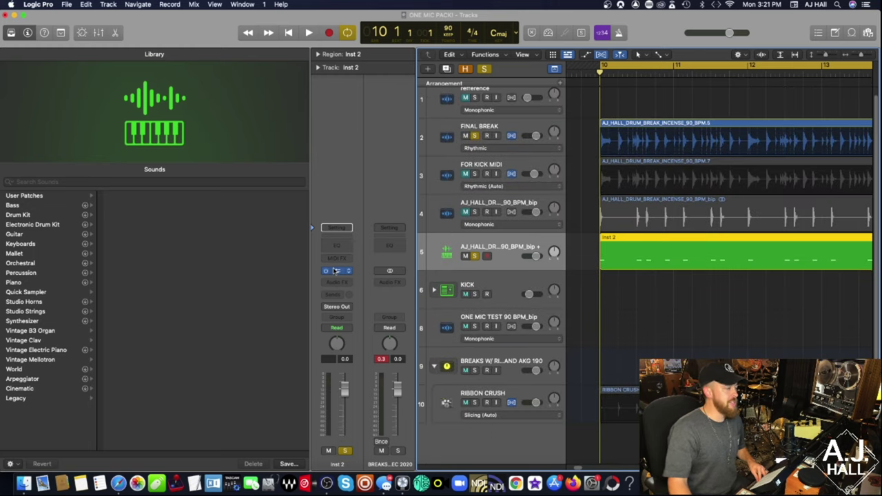
{"action": "left_click", "coordinate": [445, 251]}
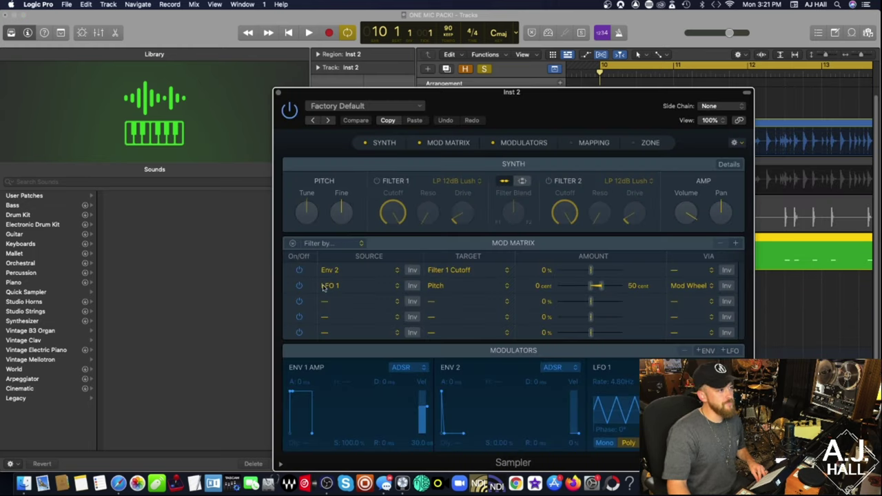
Search Finder for 'left field one shots 1' and open the LEFT FIELD ONE SHOTS VOLUME 1! folder
{"action": "left_click", "coordinate": [23, 484]}
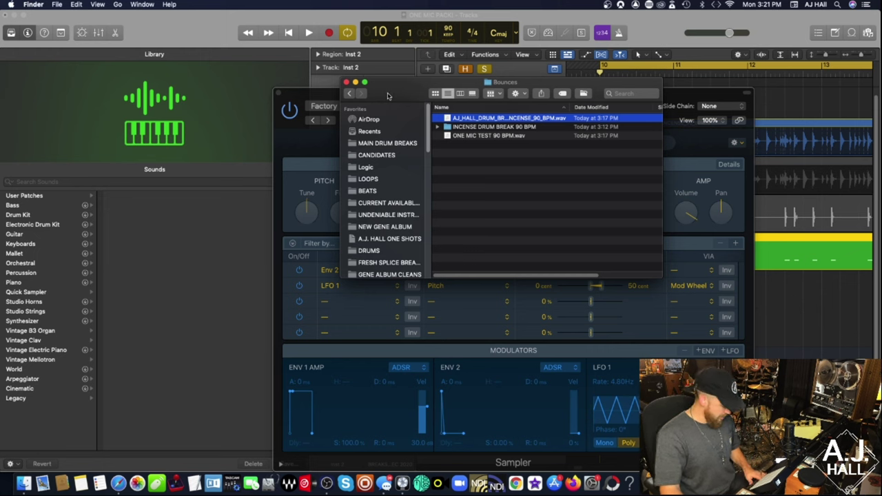
{"action": "key", "text": "super+t"}
{"action": "left_click", "coordinate": [642, 93]}
{"action": "type", "text": "lef"}
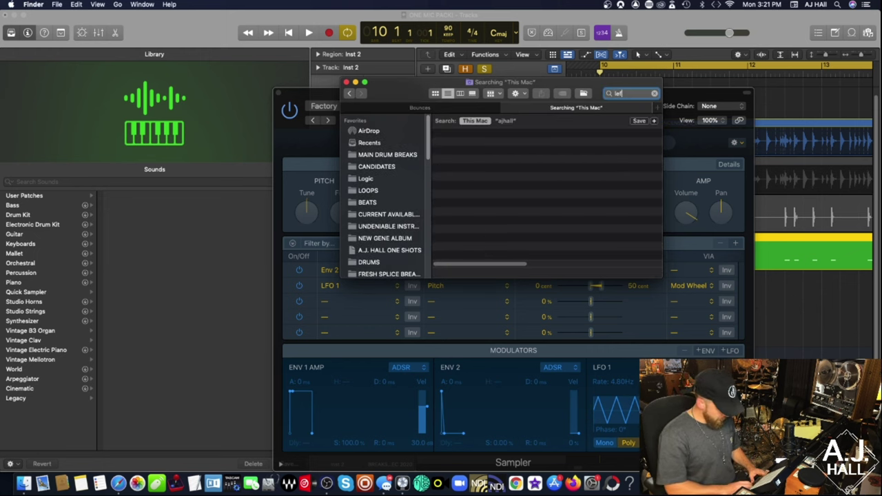
{"action": "type", "text": "t field one sh"}
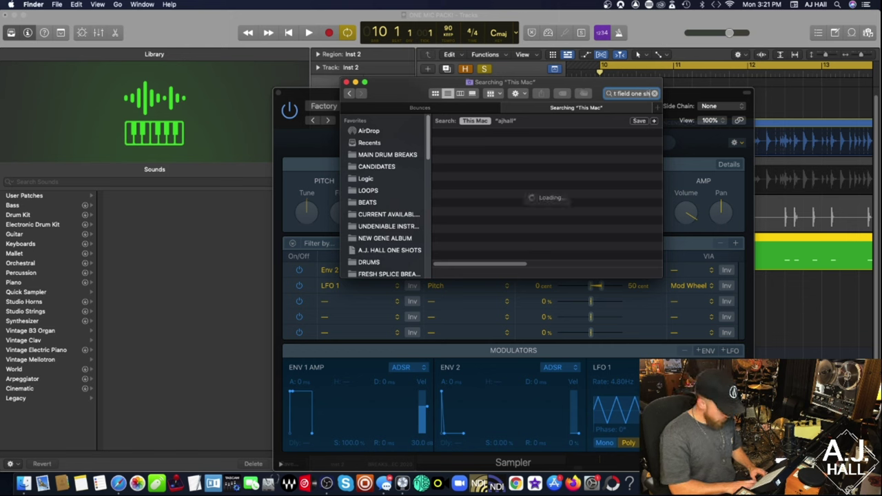
{"action": "type", "text": "ots 1"}
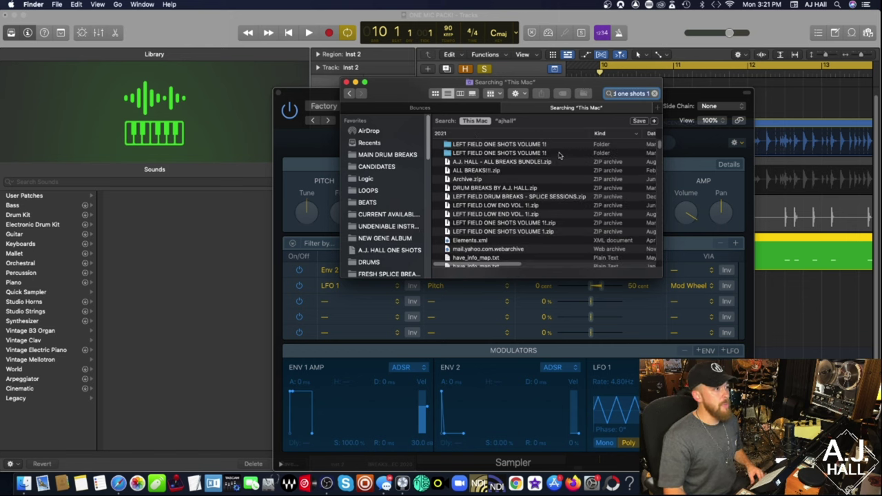
{"action": "left_click", "coordinate": [510, 152]}
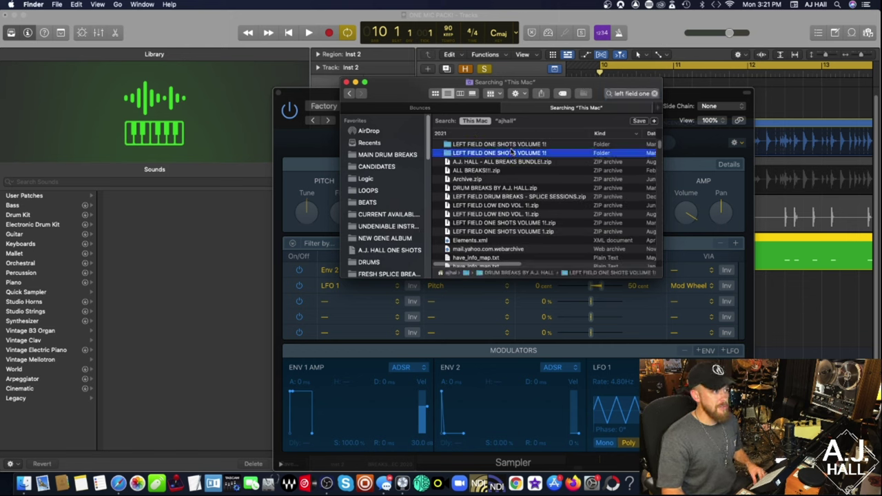
{"action": "double_click", "coordinate": [510, 153]}
{"action": "scroll", "coordinate": [503, 156], "scroll_direction": "down", "scroll_amount": 3}
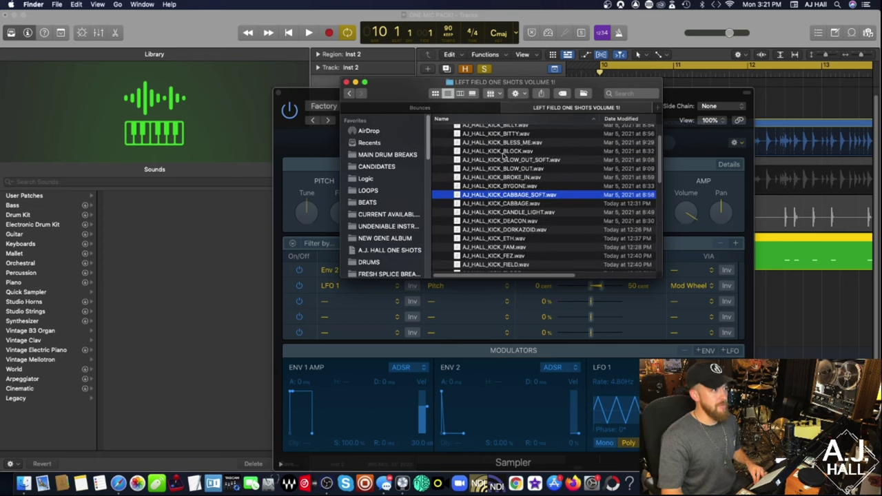
{"action": "scroll", "coordinate": [503, 156], "scroll_direction": "up", "scroll_amount": 3}
Preview the AJ_HALL_KICK_ASIA kick and the next few kicks in Quick Look
{"action": "left_click", "coordinate": [504, 157]}
{"action": "left_click", "coordinate": [502, 149]}
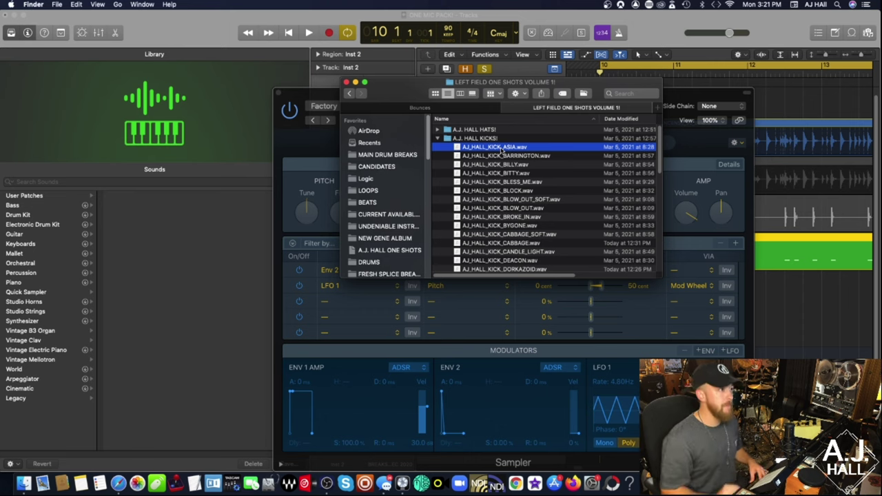
{"action": "key", "text": "space"}
{"action": "key", "text": "Down"}
{"action": "key", "text": "Down"}
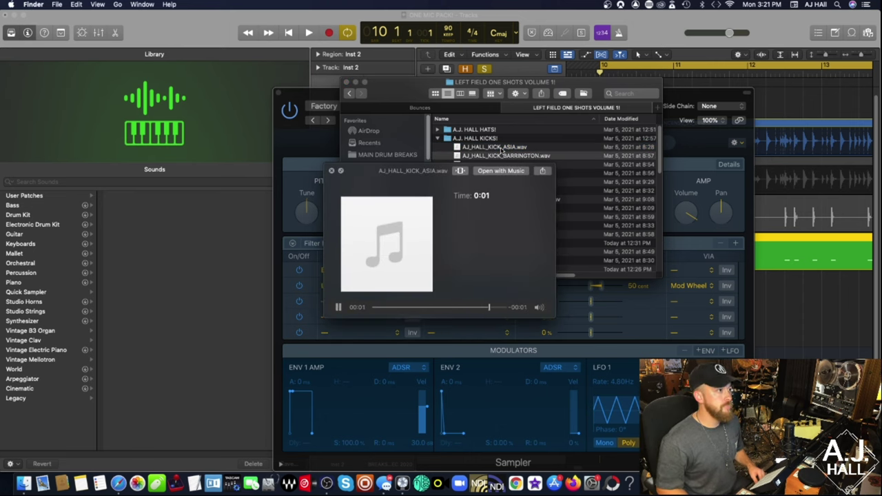
{"action": "key", "text": "Down"}
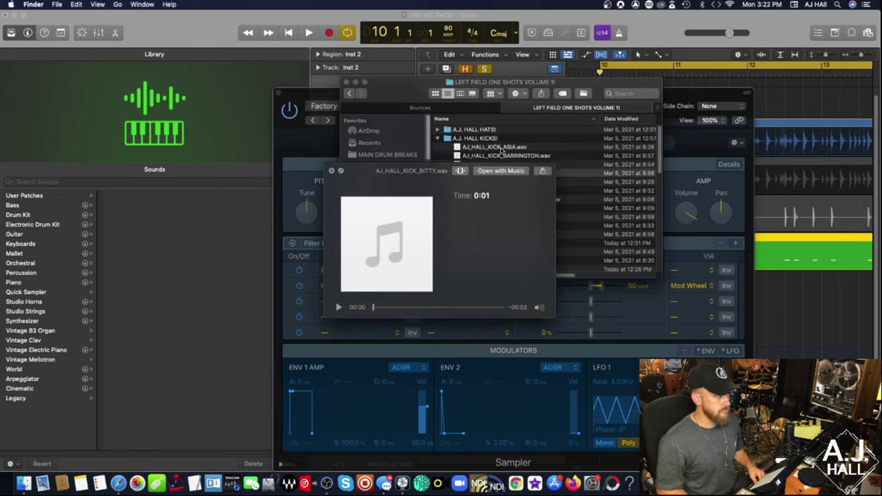
{"action": "key", "text": "Down"}
{"action": "key", "text": "space"}
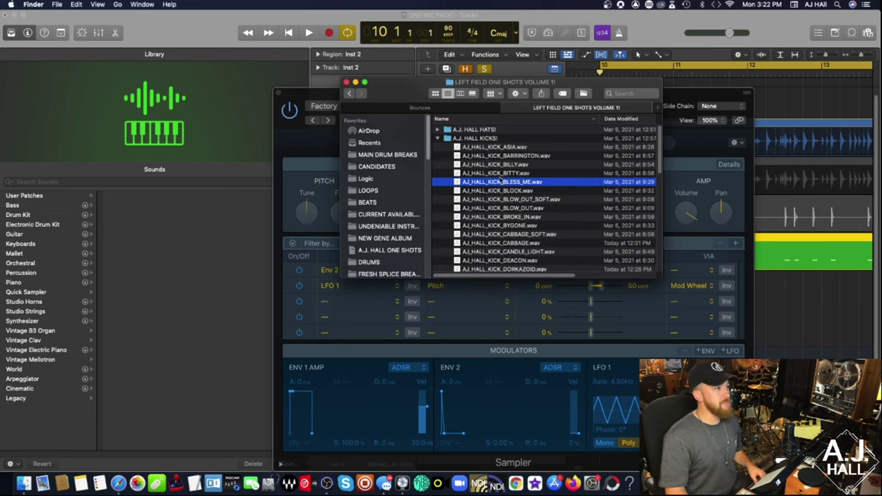
Audition the DORKAZOID and GROTTO kicks and settle on AJ_HALL_KICK_GROTTO.wav
{"action": "scroll", "coordinate": [518, 233], "scroll_direction": "down", "scroll_amount": 2}
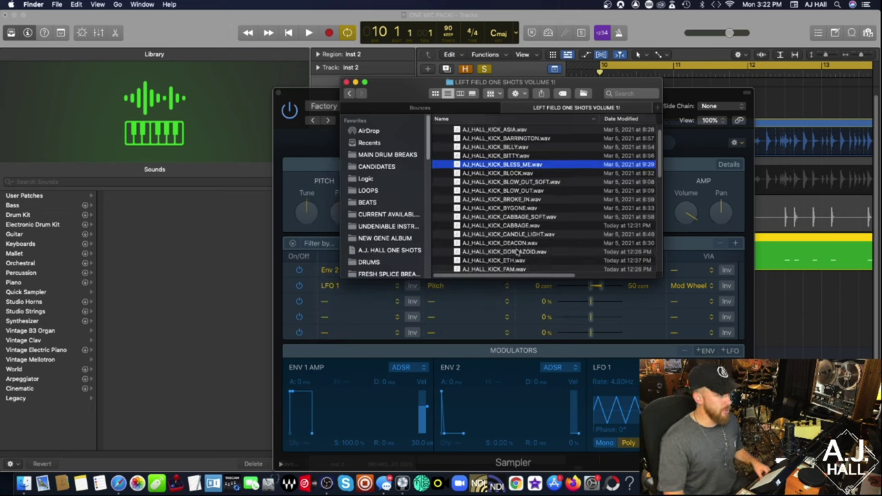
{"action": "left_click", "coordinate": [517, 252]}
{"action": "key", "text": "space"}
{"action": "key", "text": "space"}
{"action": "scroll", "coordinate": [521, 255], "scroll_direction": "down", "scroll_amount": 3}
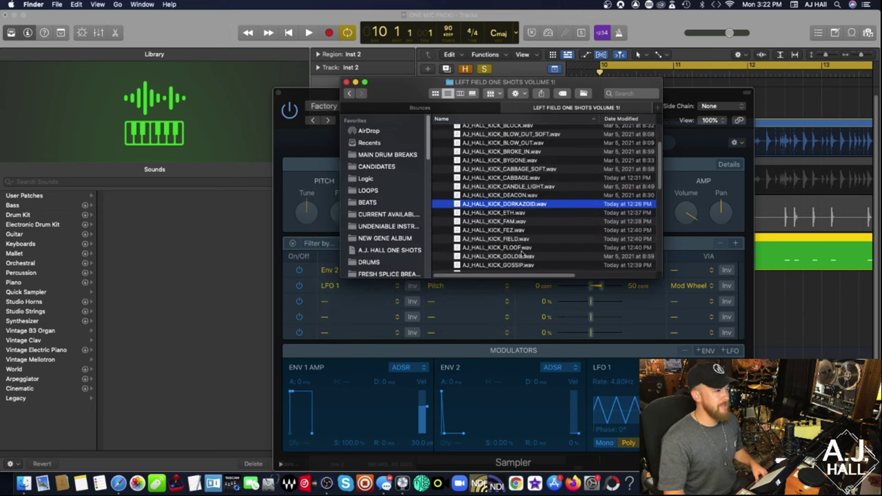
{"action": "scroll", "coordinate": [521, 252], "scroll_direction": "down", "scroll_amount": 2}
{"action": "left_click", "coordinate": [519, 249]}
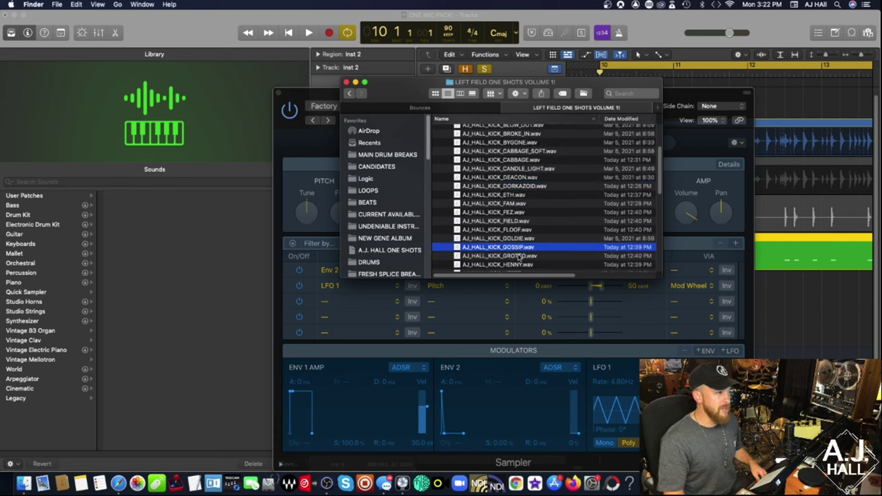
{"action": "left_click", "coordinate": [518, 255]}
{"action": "key", "text": "space"}
{"action": "key", "text": "space"}
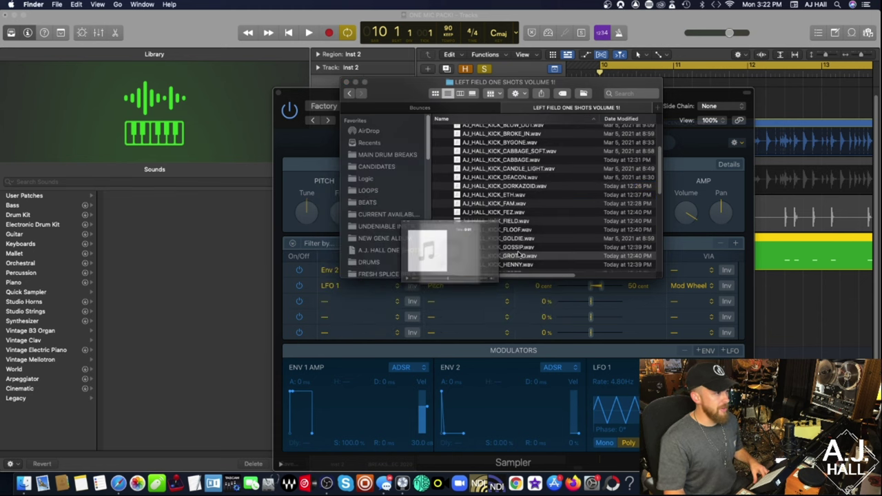
{"action": "left_click", "coordinate": [515, 267]}
{"action": "left_click", "coordinate": [512, 256]}
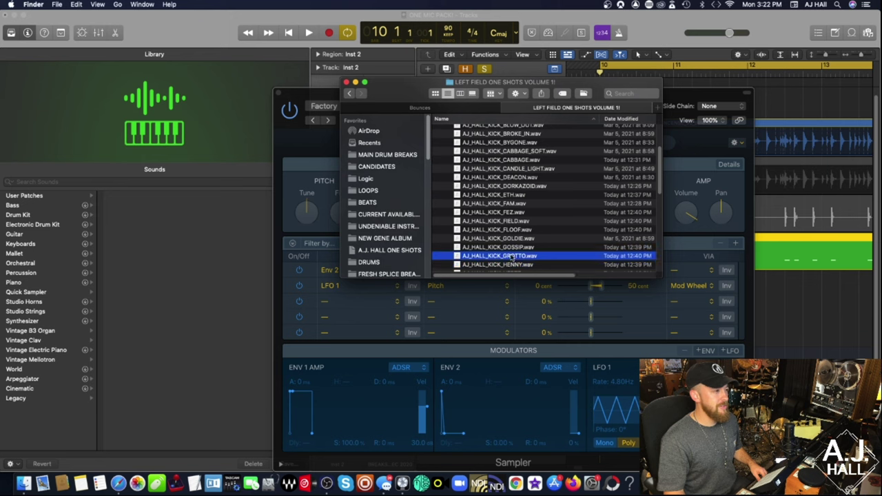
Drag AJ_HALL_KICK_GROTTO.wav into the Inst 2 Sampler, close it, and play the project
{"action": "left_click_drag", "start_coordinate": [381, 120], "coordinate": [558, 86]}
{"action": "left_click_drag", "start_coordinate": [689, 222], "coordinate": [338, 286]}
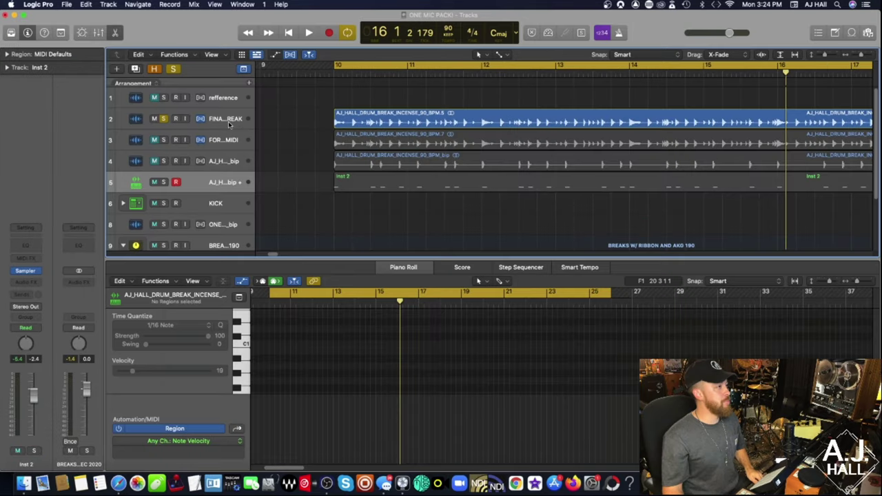
{"action": "left_click", "coordinate": [199, 128]}
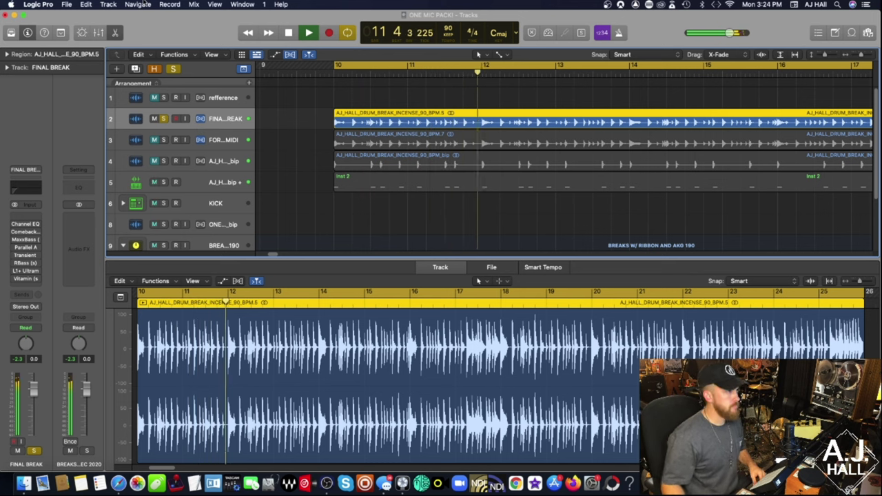
{"action": "key", "text": "space"}
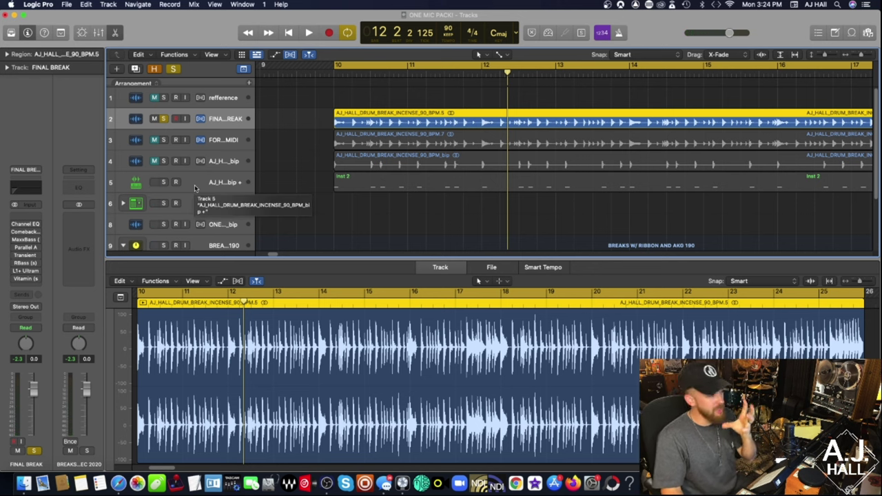
Show the Inst 2 kick notes in the Piano Roll, solo the track and play it
{"action": "left_click", "coordinate": [218, 176]}
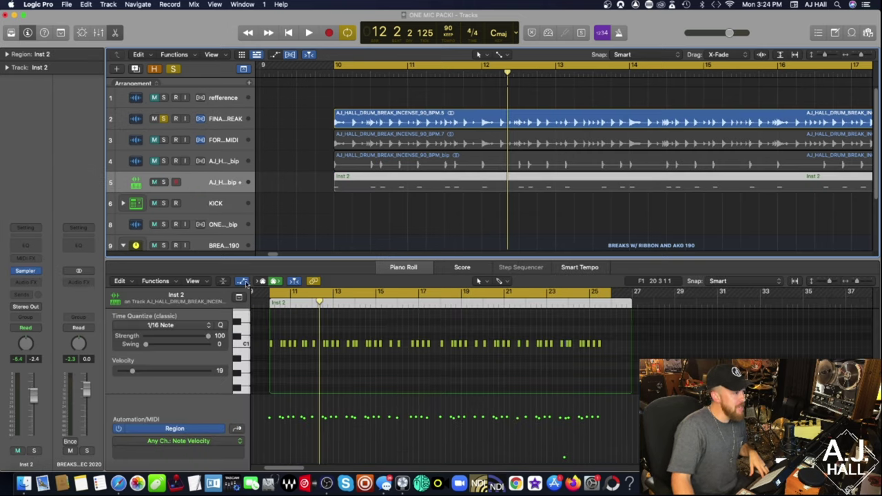
{"action": "left_click", "coordinate": [311, 352], "text": "ctrl+alt"}
{"action": "left_click", "coordinate": [310, 351], "text": "ctrl+alt"}
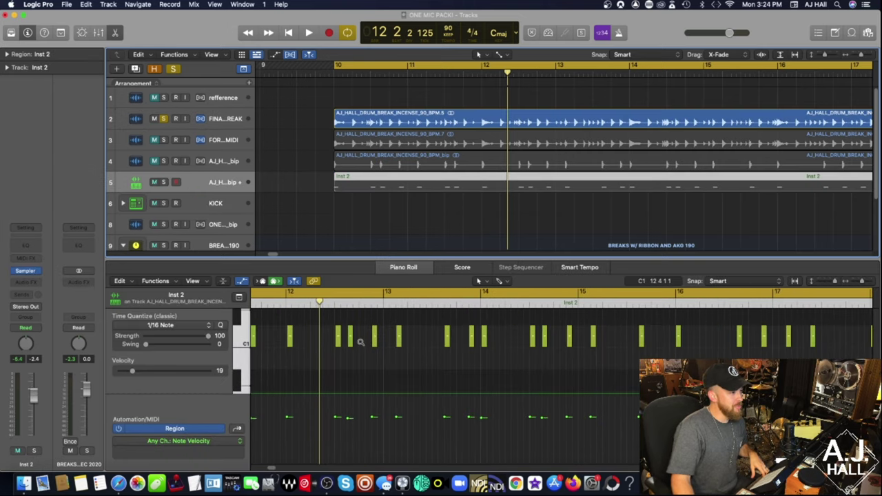
{"action": "left_click", "coordinate": [163, 182]}
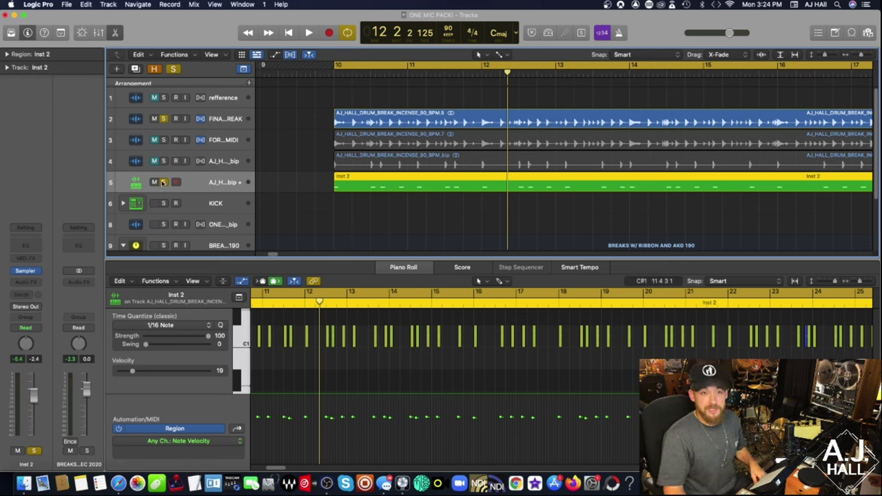
{"action": "key", "text": "space"}
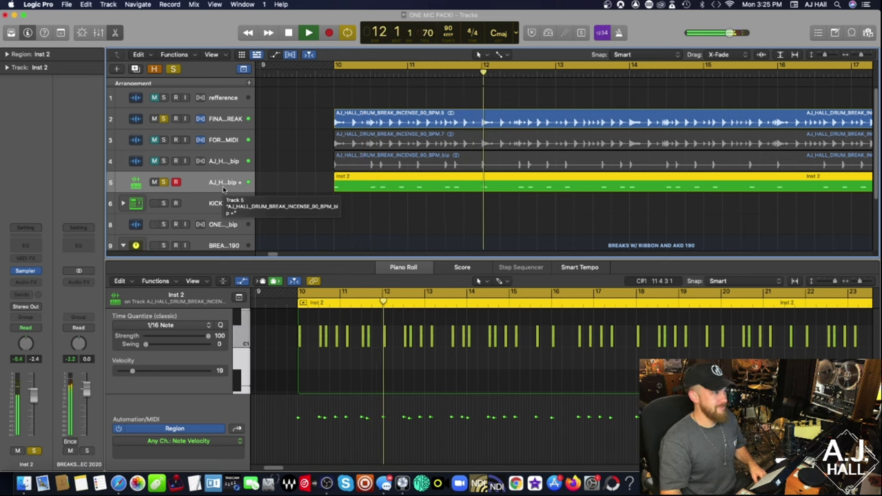
{"action": "key", "text": "space"}
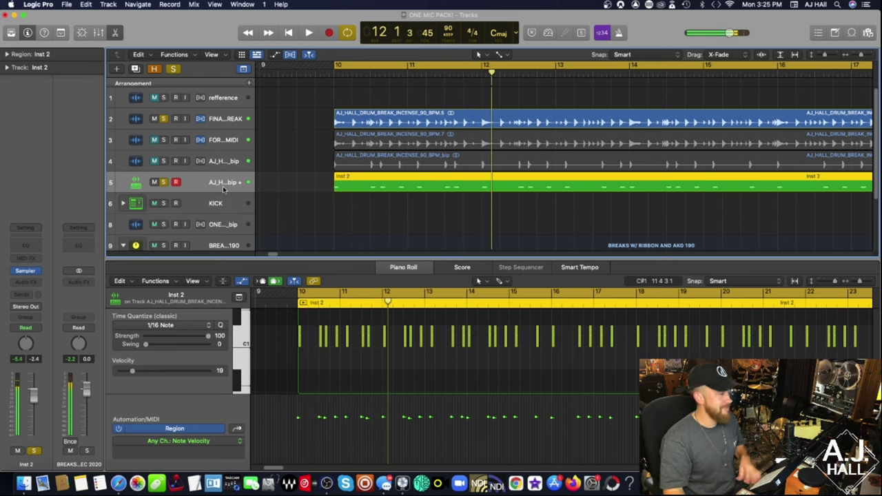
Compare playback with Inst 2 unsoloed and soloed, then return the playhead to bar 10
{"action": "left_click", "coordinate": [164, 183]}
{"action": "key", "text": "space"}
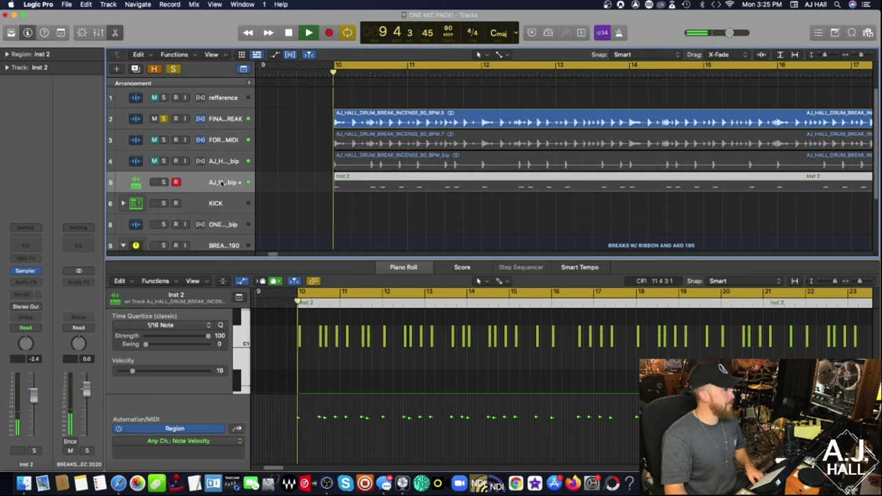
{"action": "key", "text": "space"}
{"action": "left_click", "coordinate": [164, 183]}
{"action": "key", "text": "space"}
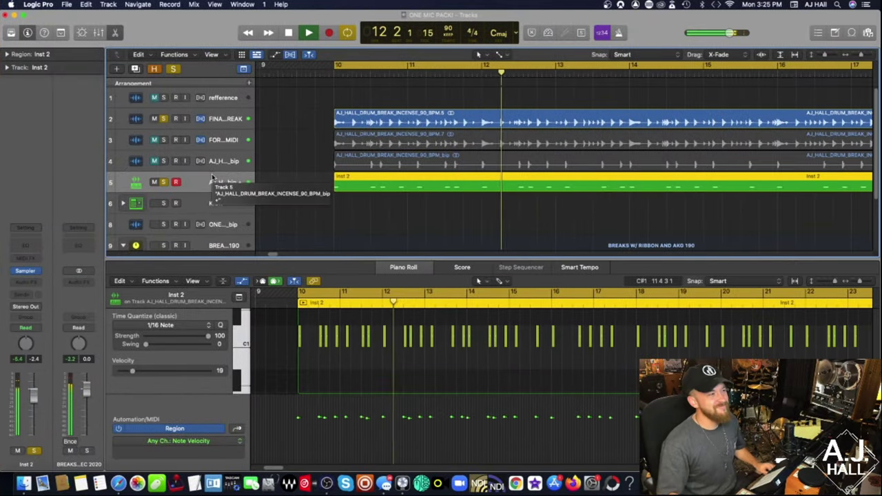
{"action": "key", "text": "space"}
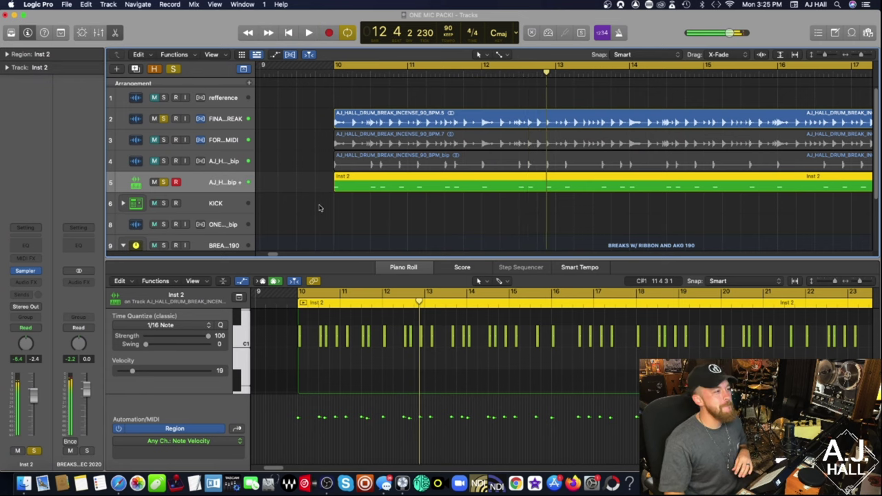
{"action": "left_click", "coordinate": [320, 207]}
{"action": "left_click", "coordinate": [335, 73]}
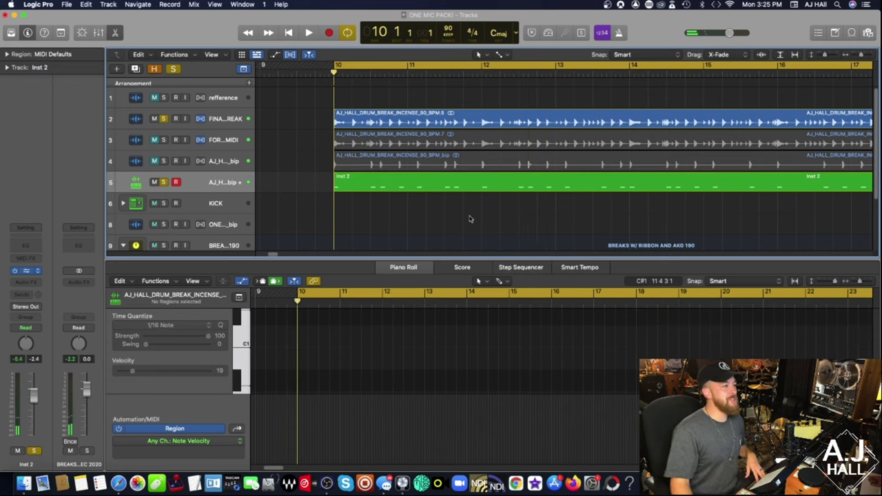
Open the Inst 2 Sampler, start the break playing, and load the LENNY kick onto its keyboard
{"action": "left_click", "coordinate": [23, 483]}
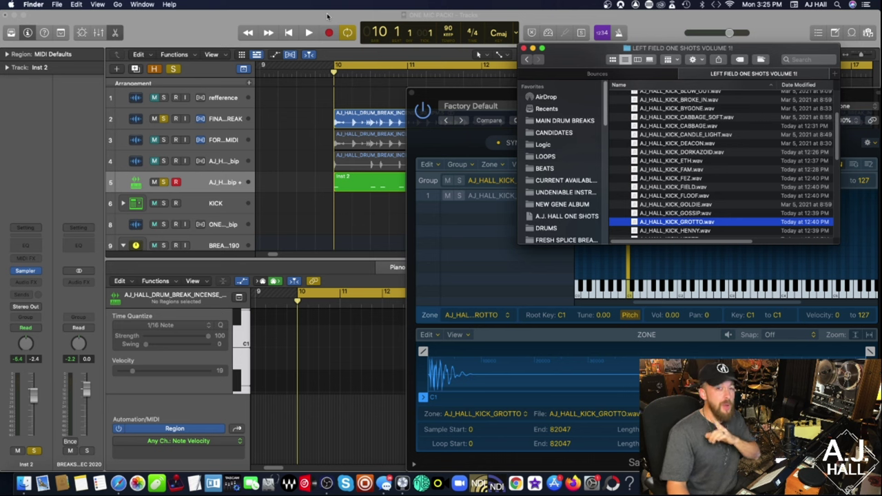
{"action": "key", "text": "super+Tab"}
{"action": "key", "text": "space"}
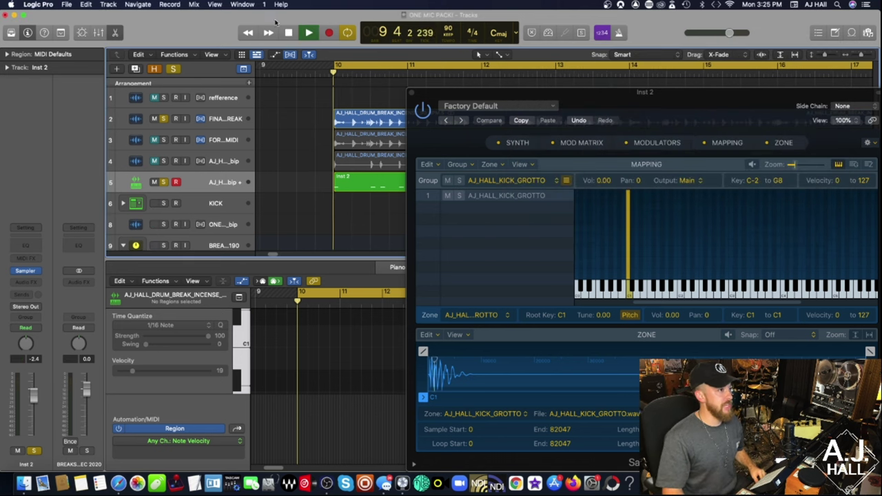
{"action": "left_click", "coordinate": [23, 487]}
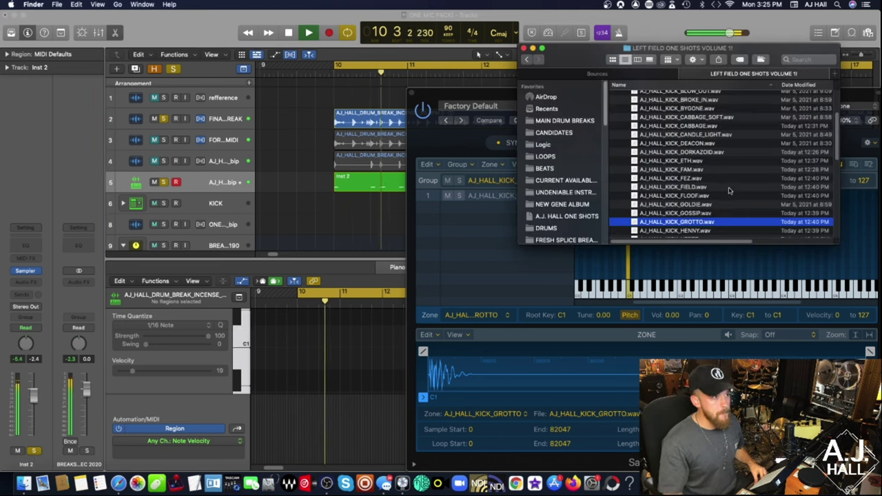
{"action": "scroll", "coordinate": [681, 128], "scroll_direction": "down", "scroll_amount": 5}
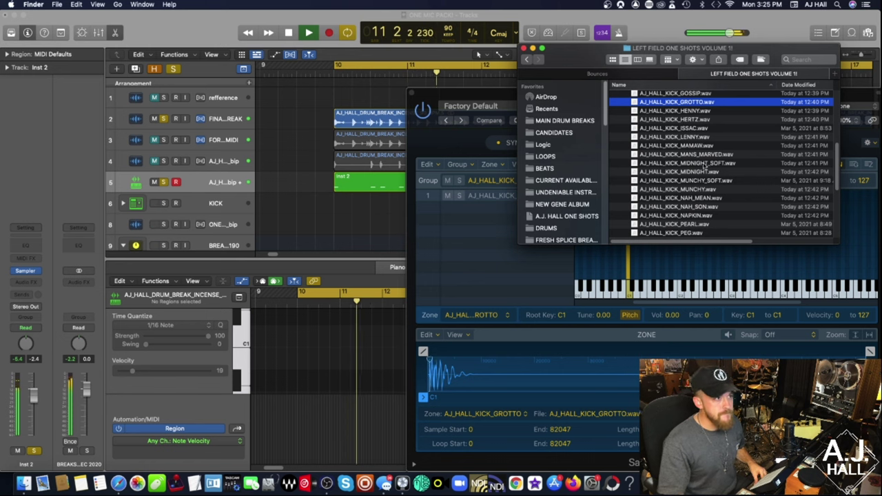
{"action": "scroll", "coordinate": [689, 141], "scroll_direction": "up", "scroll_amount": 1}
{"action": "scroll", "coordinate": [693, 150], "scroll_direction": "up", "scroll_amount": 3}
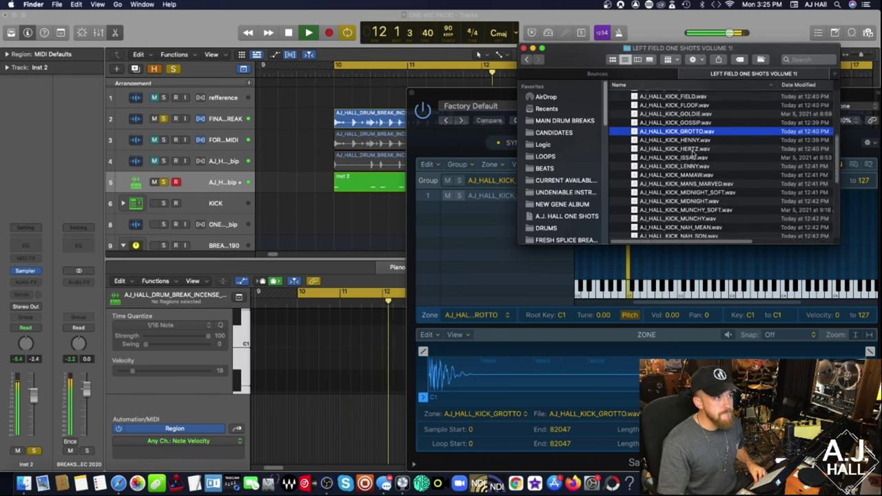
{"action": "left_click_drag", "start_coordinate": [692, 161], "coordinate": [631, 296]}
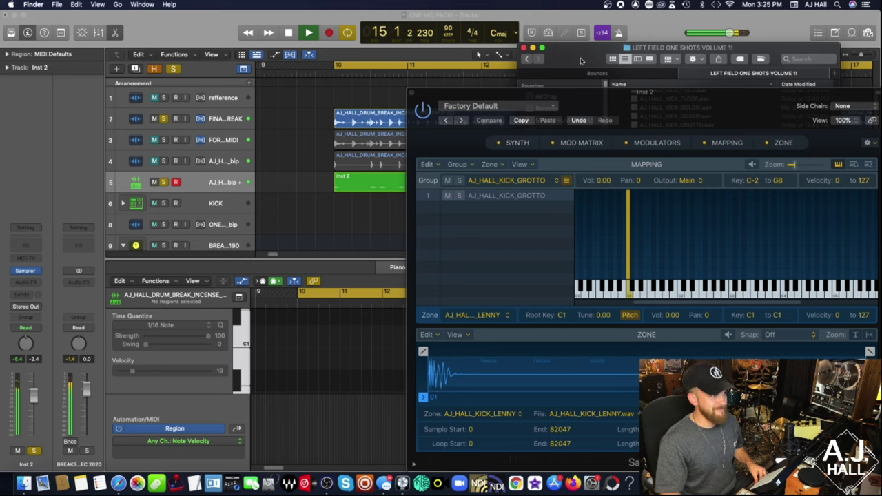
Move the sample browser to the left and load the HENNY kick into the sampler
{"action": "left_click_drag", "start_coordinate": [581, 61], "coordinate": [78, 59]}
{"action": "scroll", "coordinate": [174, 168], "scroll_direction": "down", "scroll_amount": 10}
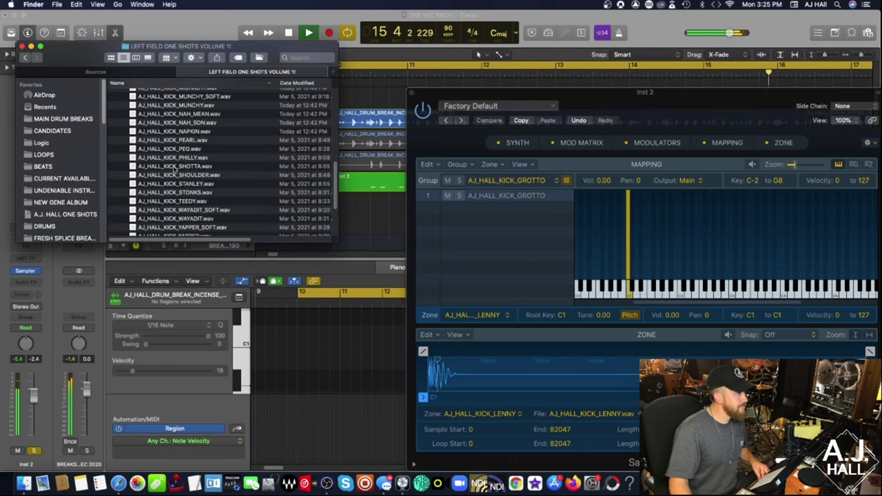
{"action": "scroll", "coordinate": [175, 168], "scroll_direction": "up", "scroll_amount": 5}
{"action": "left_click", "coordinate": [186, 179]}
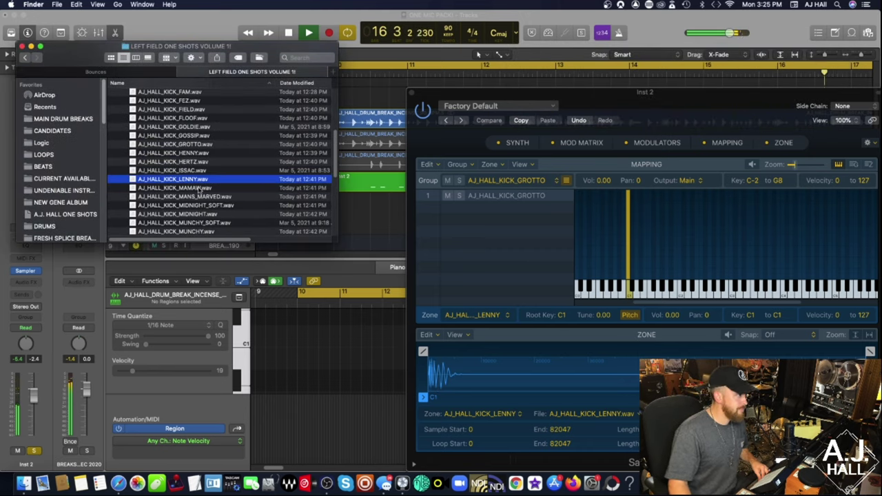
{"action": "left_click_drag", "start_coordinate": [187, 155], "coordinate": [629, 298]}
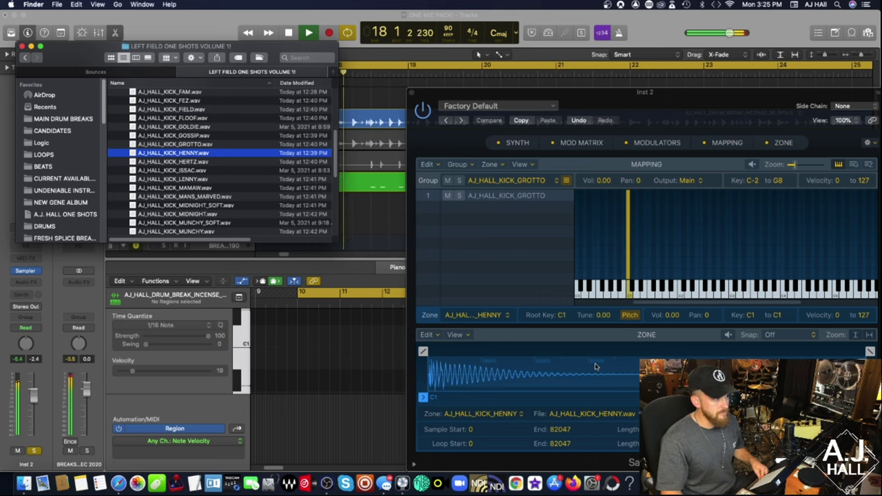
Try the GOSSIP and BLOW_OUT kicks, finishing with AJ_HALL_KICK_BLOCK.wav loaded in the sampler
{"action": "left_click", "coordinate": [179, 136]}
{"action": "left_click_drag", "start_coordinate": [178, 136], "coordinate": [630, 295]}
{"action": "scroll", "coordinate": [173, 138], "scroll_direction": "up", "scroll_amount": 5}
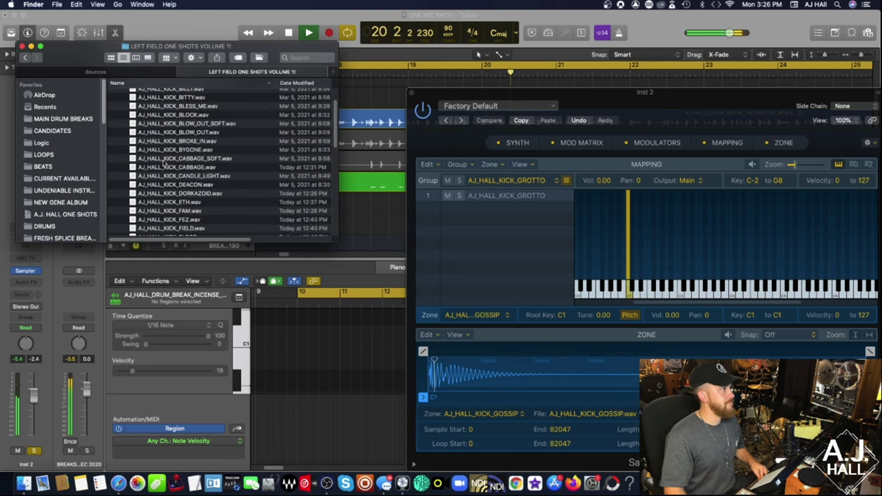
{"action": "left_click", "coordinate": [188, 130]}
{"action": "left_click", "coordinate": [184, 121]}
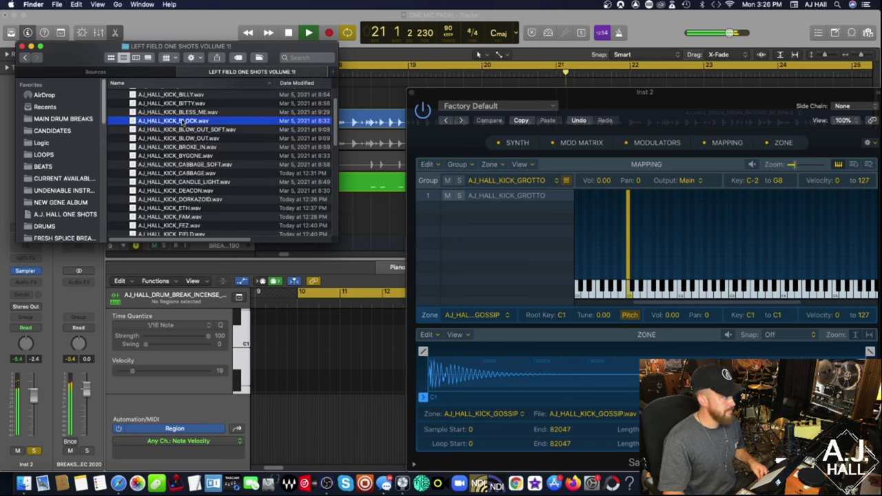
{"action": "left_click_drag", "start_coordinate": [186, 138], "coordinate": [630, 301]}
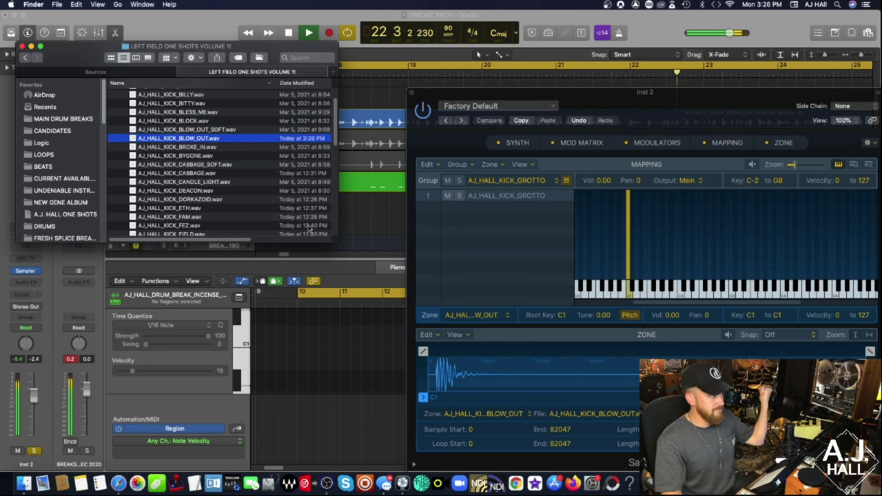
{"action": "left_click_drag", "start_coordinate": [181, 121], "coordinate": [633, 304]}
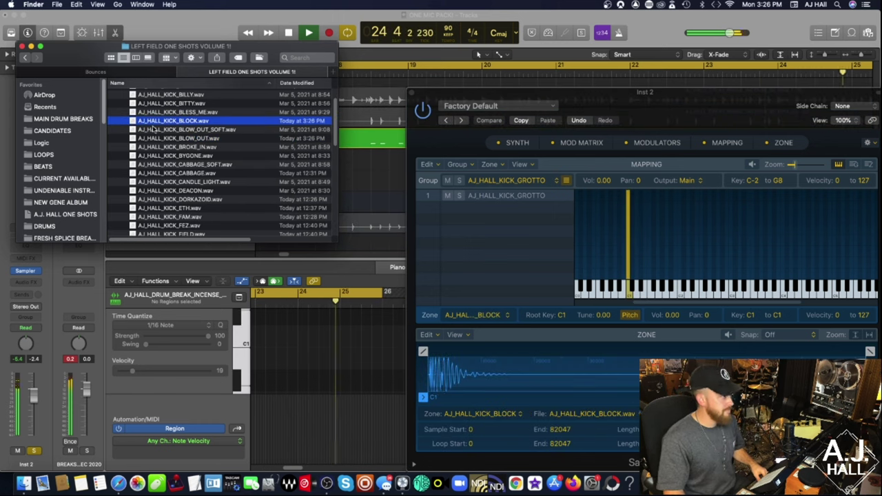
Stop playback, unsolo the processed break track, and audition from bar 10
{"action": "key", "text": "super+Tab"}
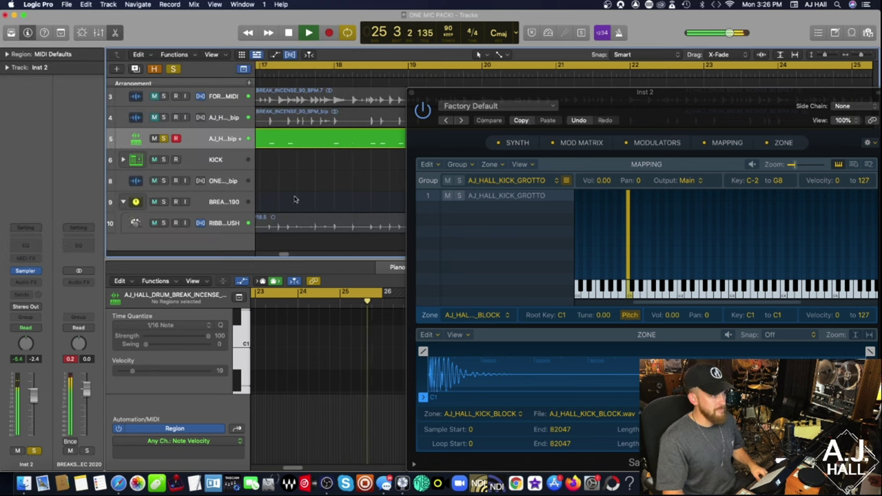
{"action": "key", "text": "space"}
{"action": "scroll", "coordinate": [167, 123], "scroll_direction": "up", "scroll_amount": 3}
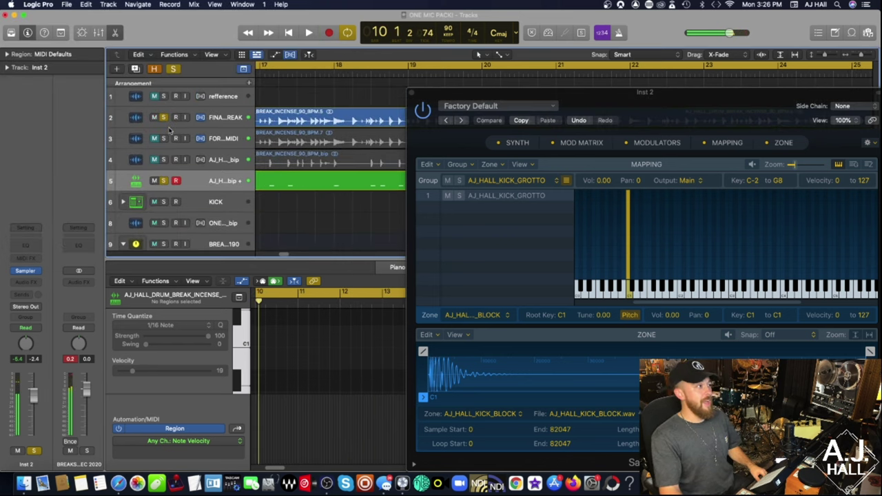
{"action": "left_click", "coordinate": [164, 120]}
{"action": "key", "text": "space"}
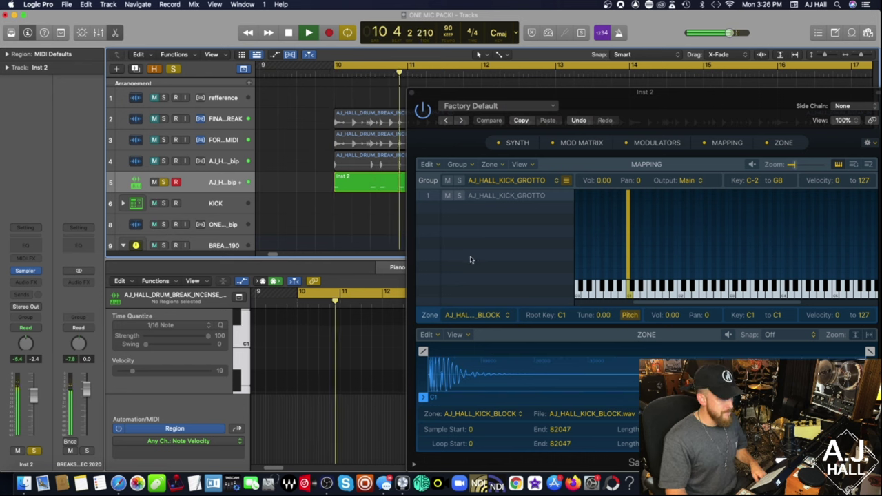
{"action": "key", "text": "space"}
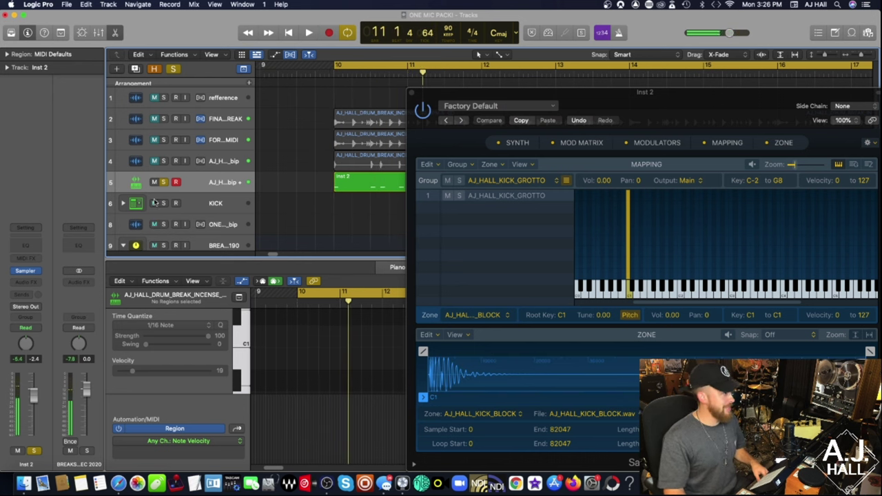
Solo the processed break and Inst 2 kick tracks and play them together
{"action": "left_click", "coordinate": [163, 182]}
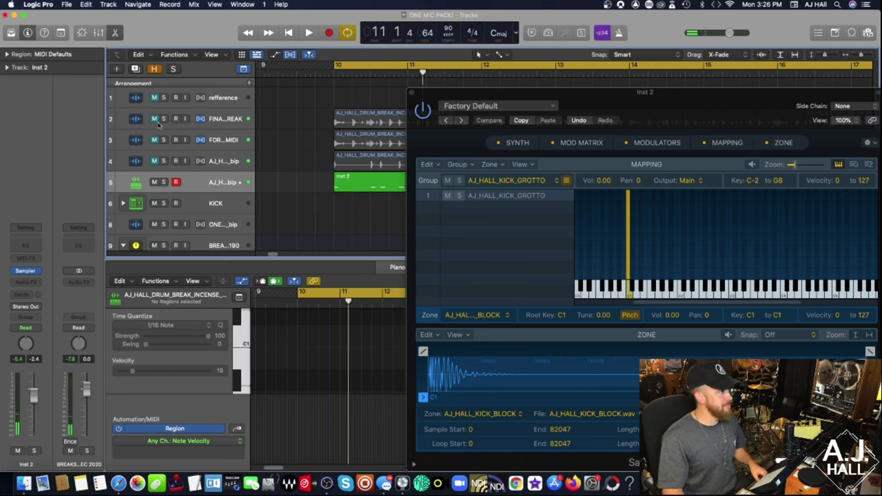
{"action": "left_click", "coordinate": [163, 119]}
{"action": "left_click", "coordinate": [163, 182]}
{"action": "key", "text": "space"}
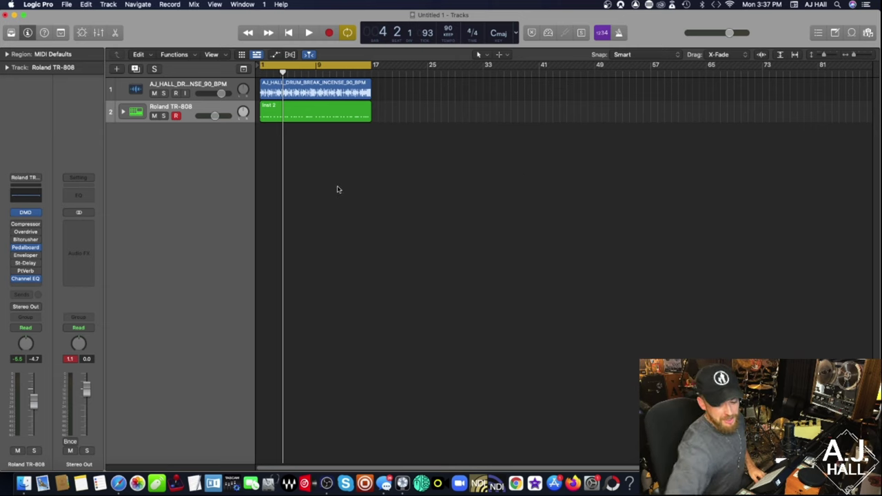
{"action": "key", "text": "space"}
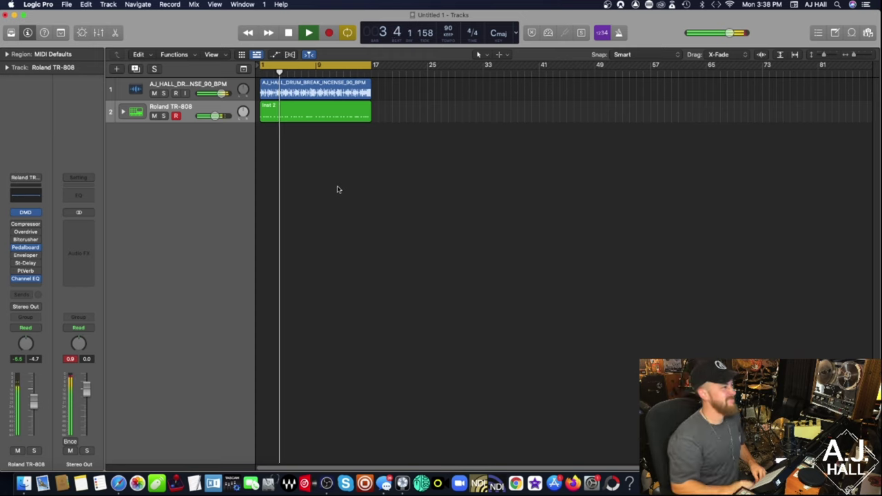
{"action": "left_click", "coordinate": [155, 116]}
{"action": "key", "text": "space"}
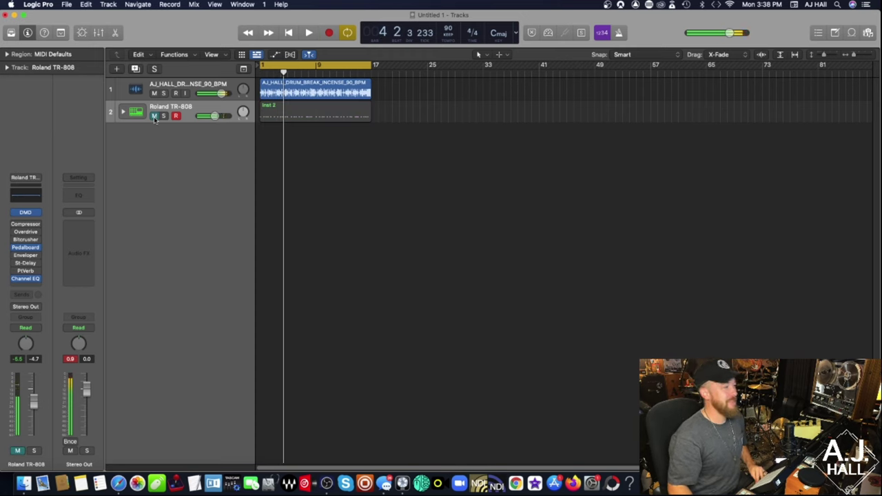
{"action": "key", "text": "Return"}
{"action": "key", "text": "space"}
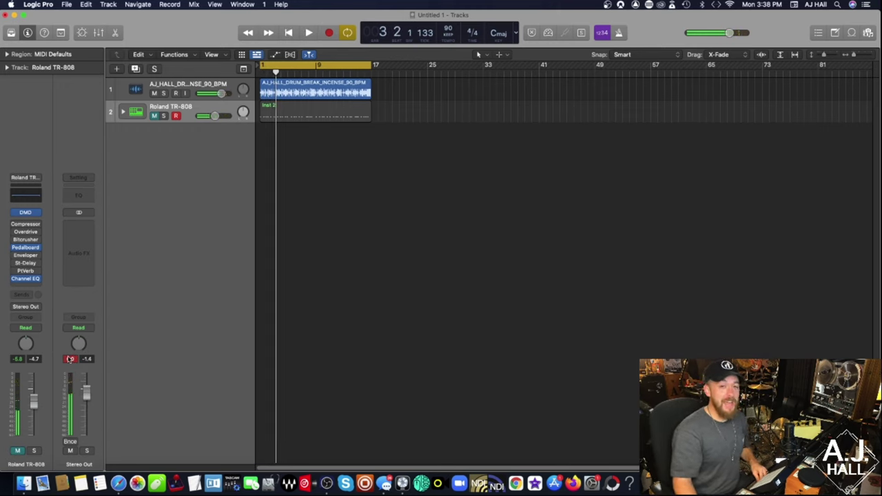
{"action": "left_click", "coordinate": [154, 116]}
{"action": "key", "text": "space"}
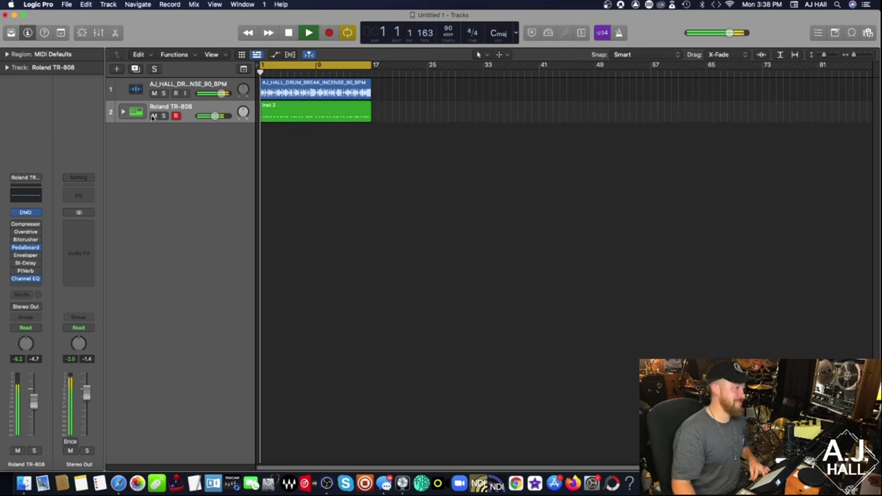